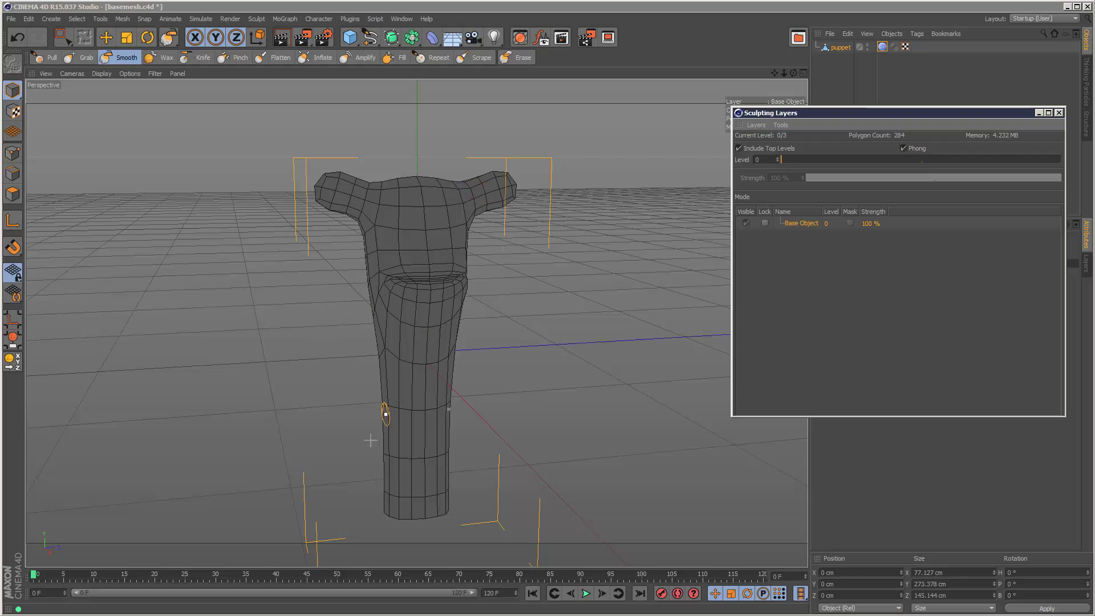
# Close the Sculpting Layers window and make Grab the active sculpting brush.
pyautogui.click(128, 60)
pyautogui.moveTo(1017, 112)
pyautogui.mouseDown()
pyautogui.moveTo(655, 99)
pyautogui.moveTo(716, 108)
pyautogui.mouseUp()
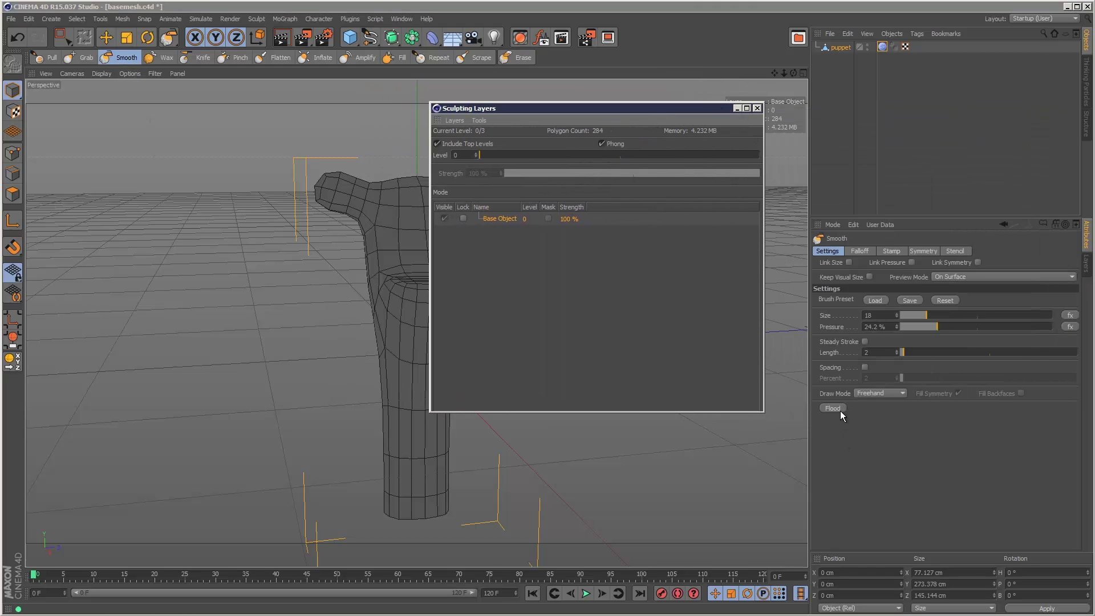
pyautogui.click(756, 108)
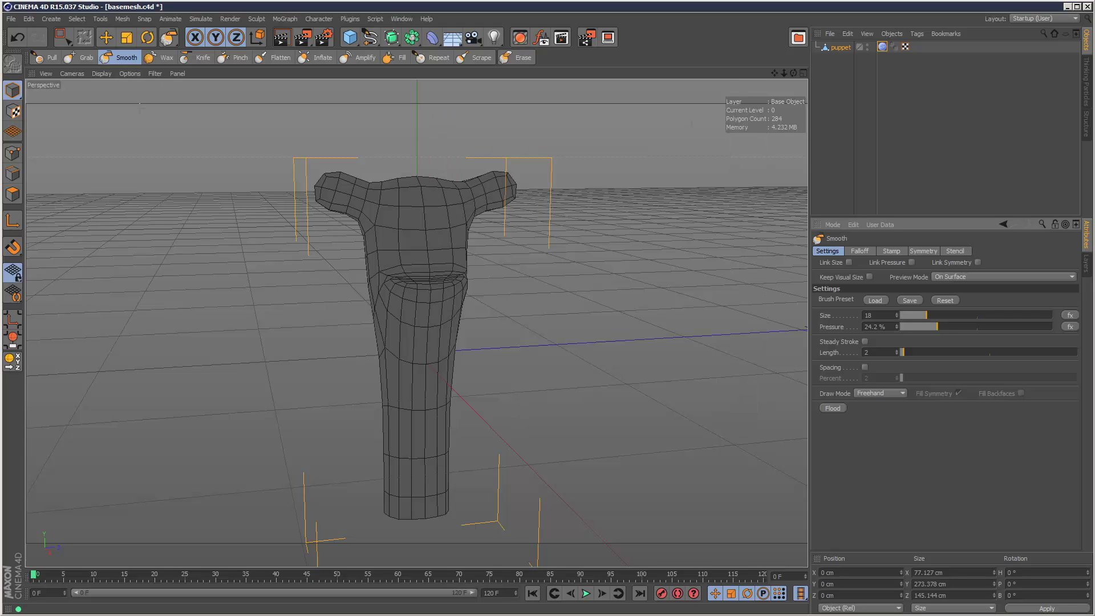
pyautogui.click(83, 60)
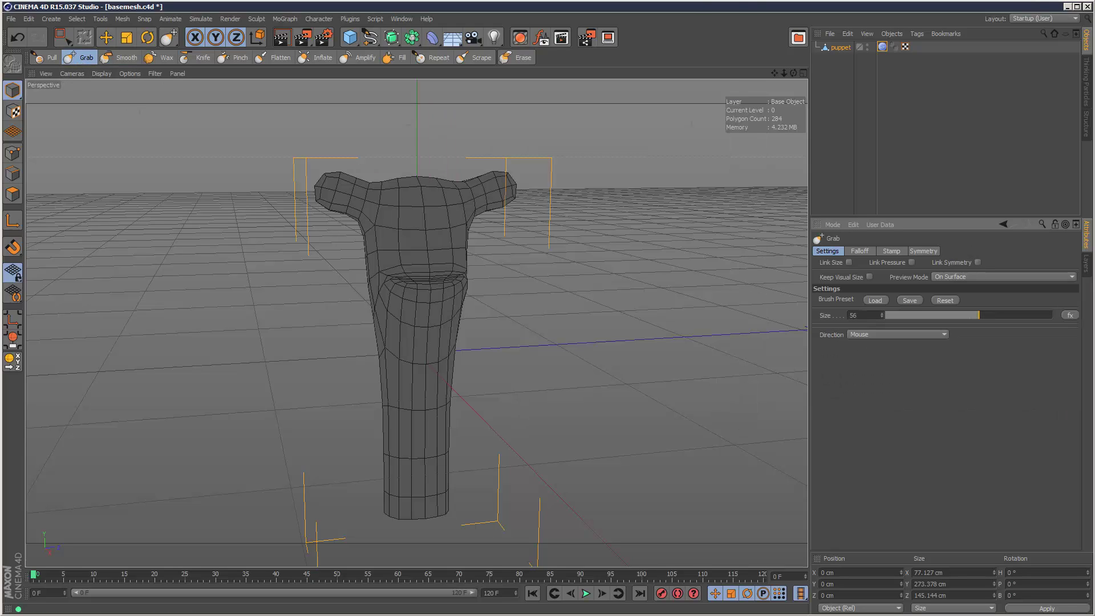
# Raise the puppet to sculpt level 3, subdivide it once more, and return to level 0.
pyautogui.moveTo(504, 116)
pyautogui.mouseDown()
pyautogui.moveTo(546, 111)
pyautogui.moveTo(718, 161)
pyautogui.mouseUp()
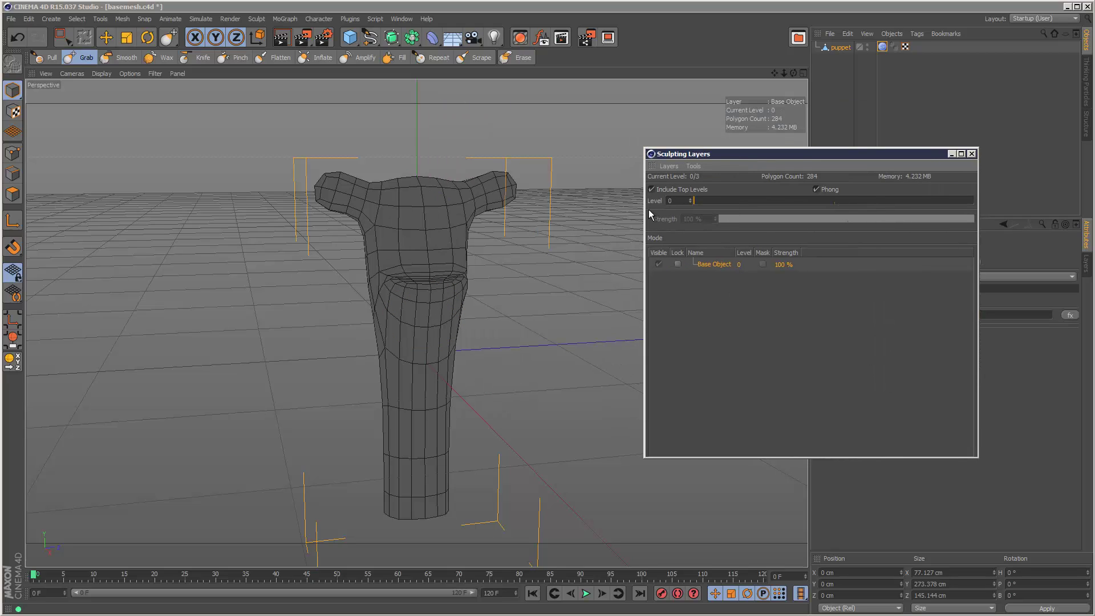
pyautogui.moveTo(720, 201); pyautogui.dragTo(955, 198)
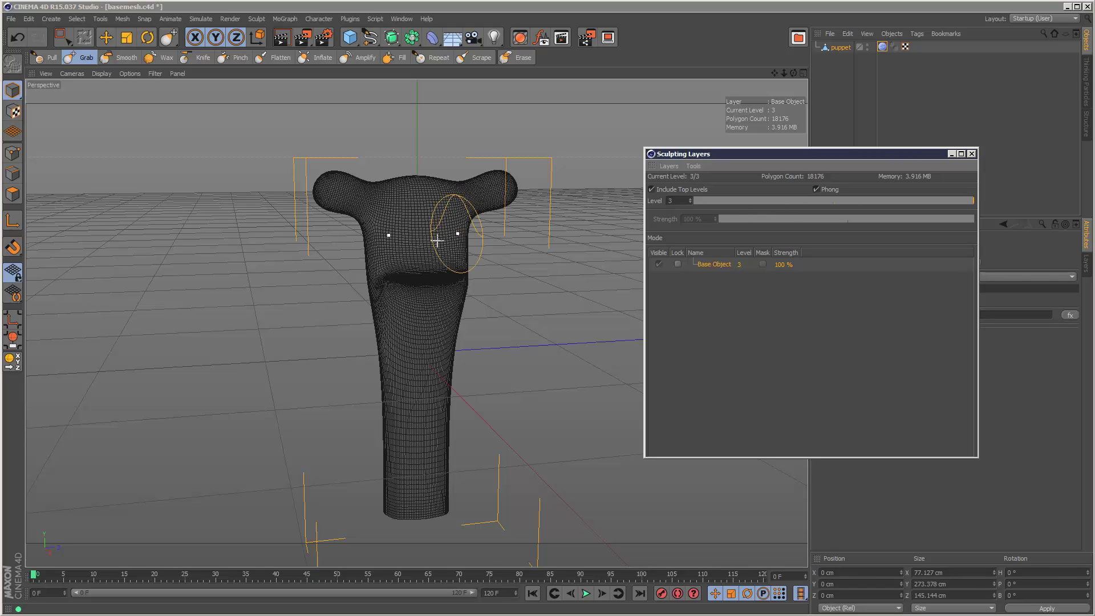
pyautogui.click(256, 18)
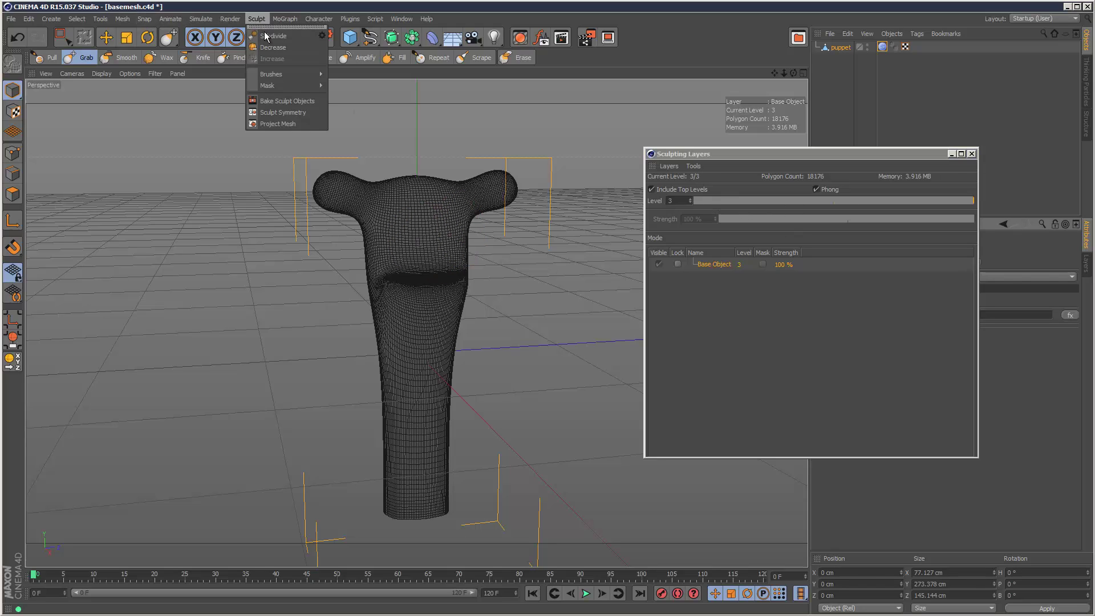
pyautogui.click(268, 33)
pyautogui.moveTo(946, 203); pyautogui.dragTo(676, 228)
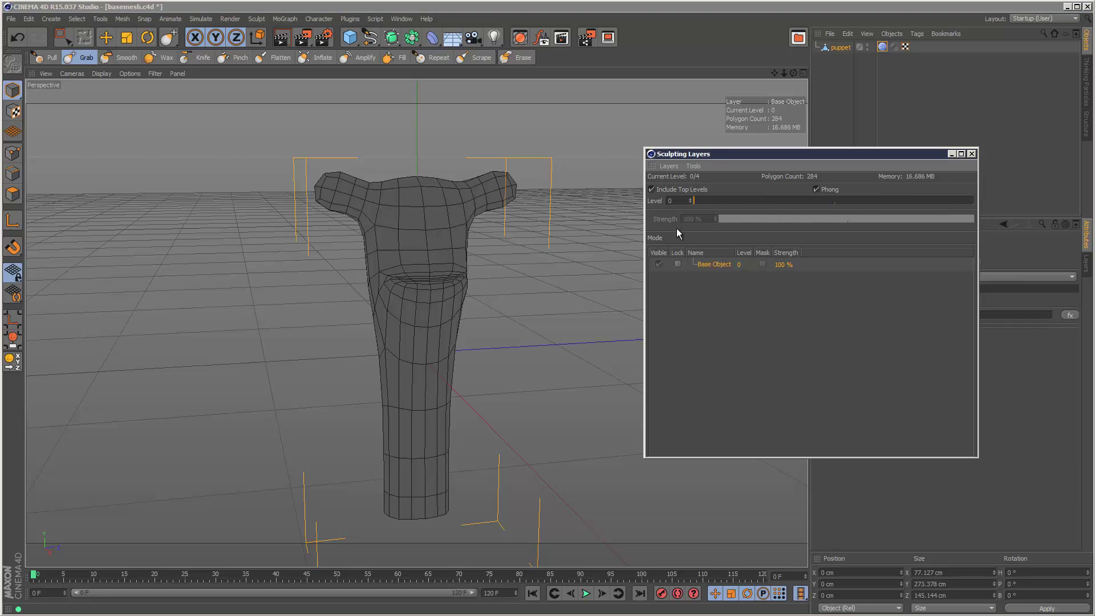
pyautogui.click(951, 153)
# Examine the head, ears and mouth of the sock puppet in the sock.png reference photo.
pyautogui.moveTo(1094, 122)
pyautogui.mouseDown()
pyautogui.moveTo(691, 122)
pyautogui.moveTo(715, 101)
pyautogui.mouseUp()
pyautogui.moveTo(638, 102); pyautogui.dragTo(860, 115)
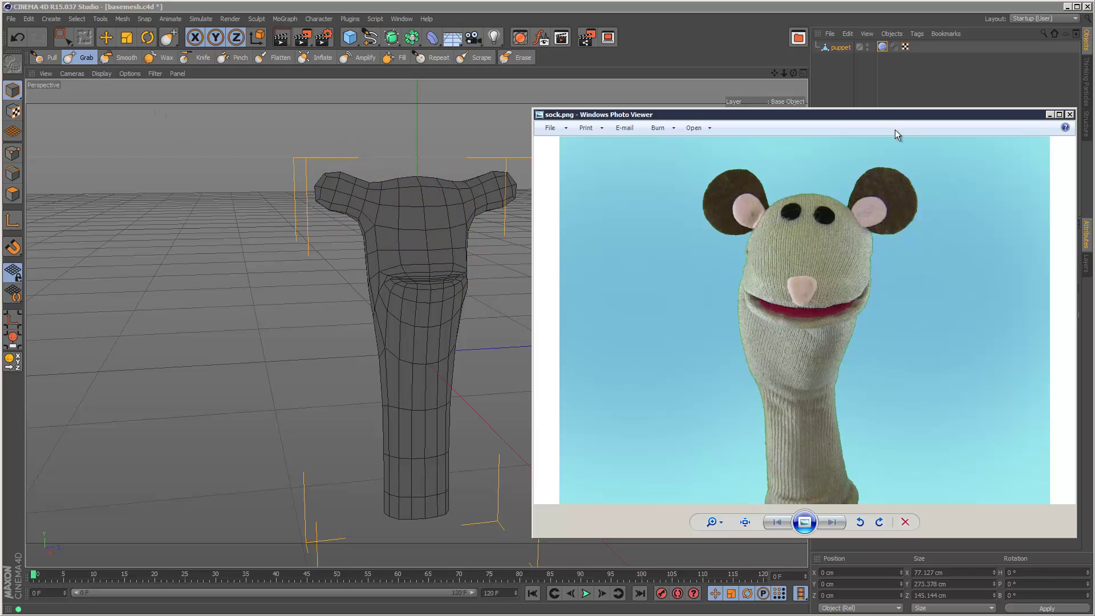
pyautogui.moveTo(873, 115); pyautogui.dragTo(1094, 89)
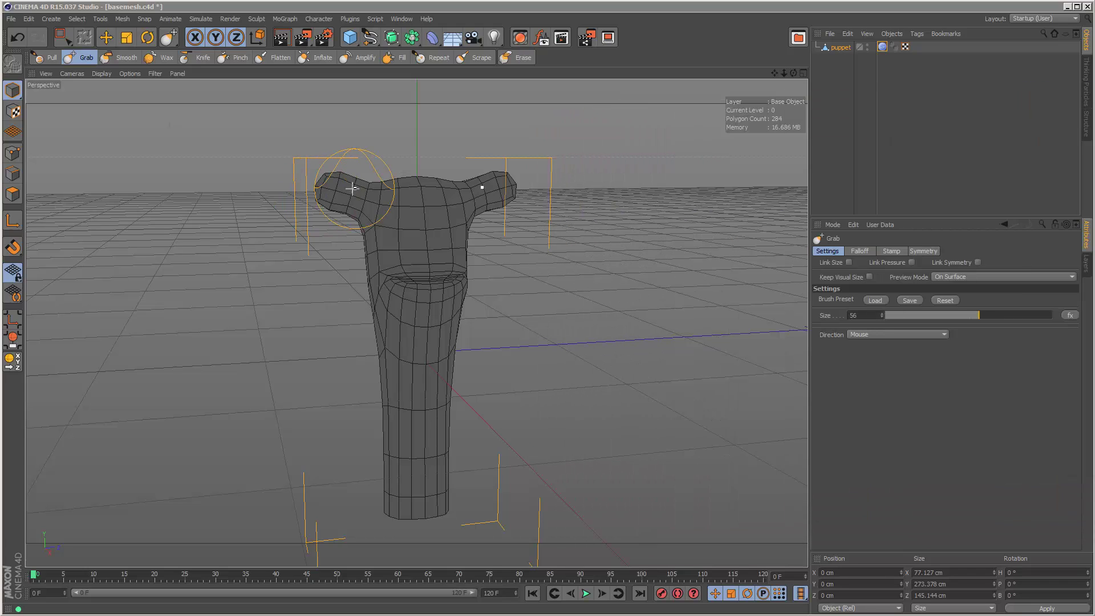
# Set the Grab brush size to 42 and pull the ears outward into larger shapes.
pyautogui.click(955, 315)
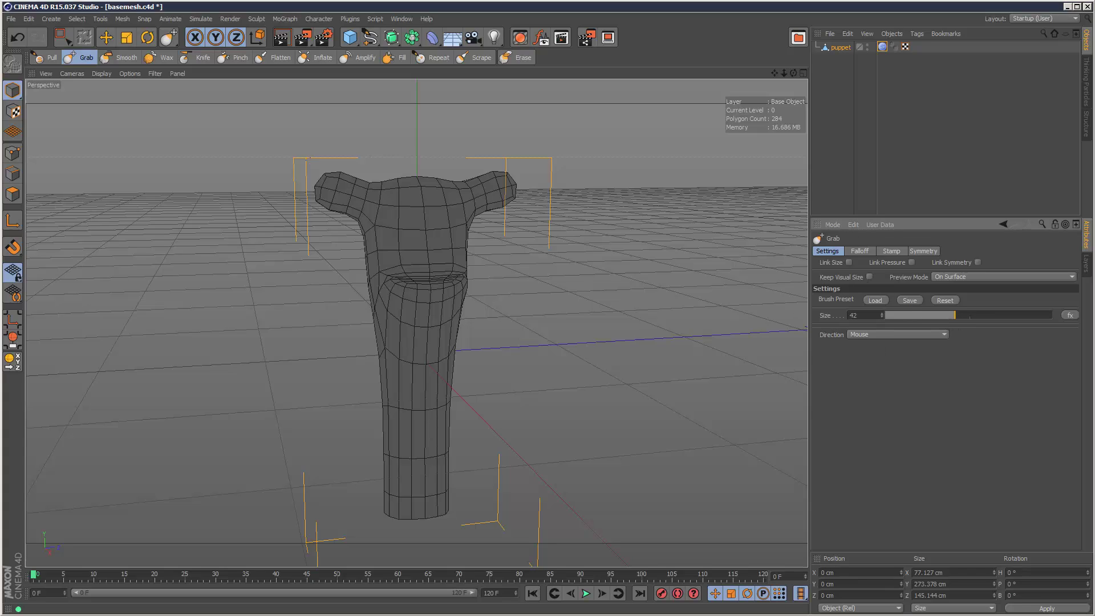
pyautogui.moveTo(337, 177)
pyautogui.mouseDown()
pyautogui.moveTo(315, 186)
pyautogui.moveTo(315, 203)
pyautogui.moveTo(333, 214)
pyautogui.moveTo(344, 176)
pyautogui.moveTo(332, 164)
pyautogui.moveTo(306, 182)
pyautogui.mouseUp()
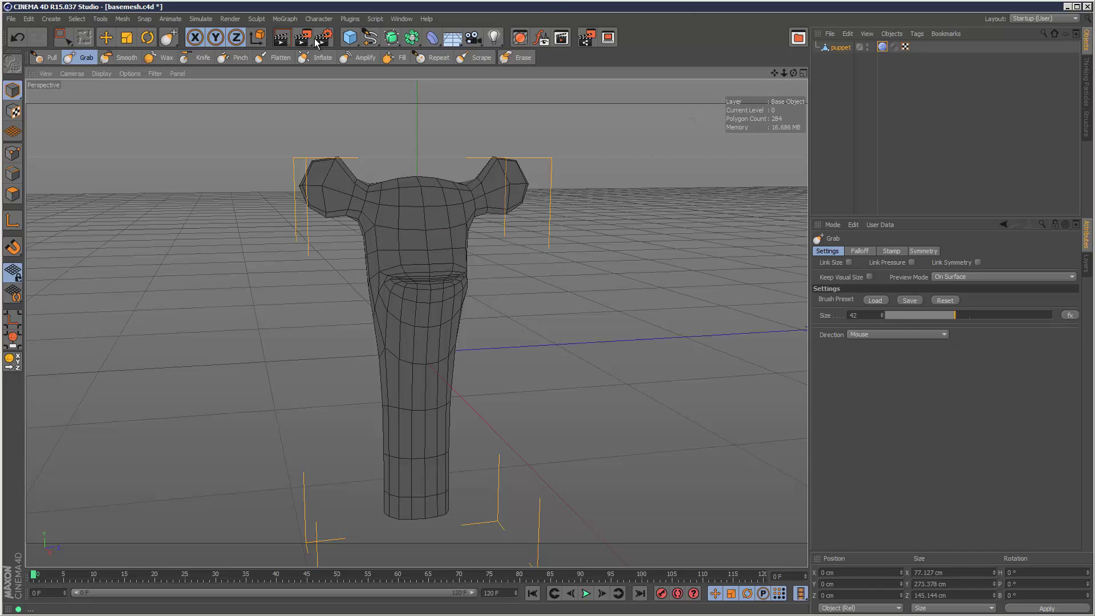
# Enable Link Symmetry for the Grab brush and check its symmetry axis options.
pyautogui.click(45, 57)
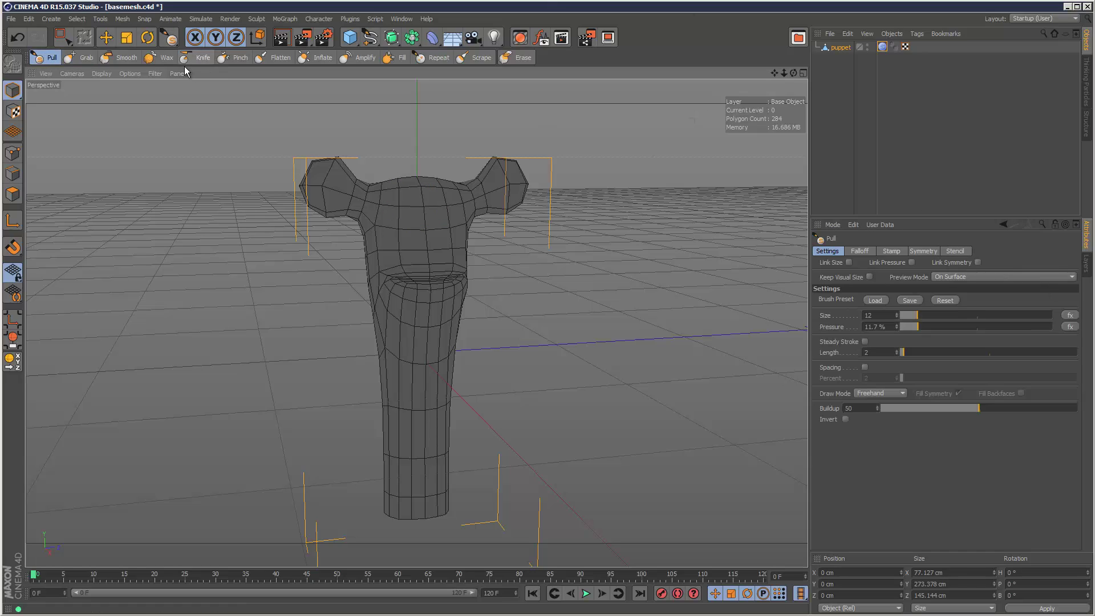
pyautogui.click(83, 57)
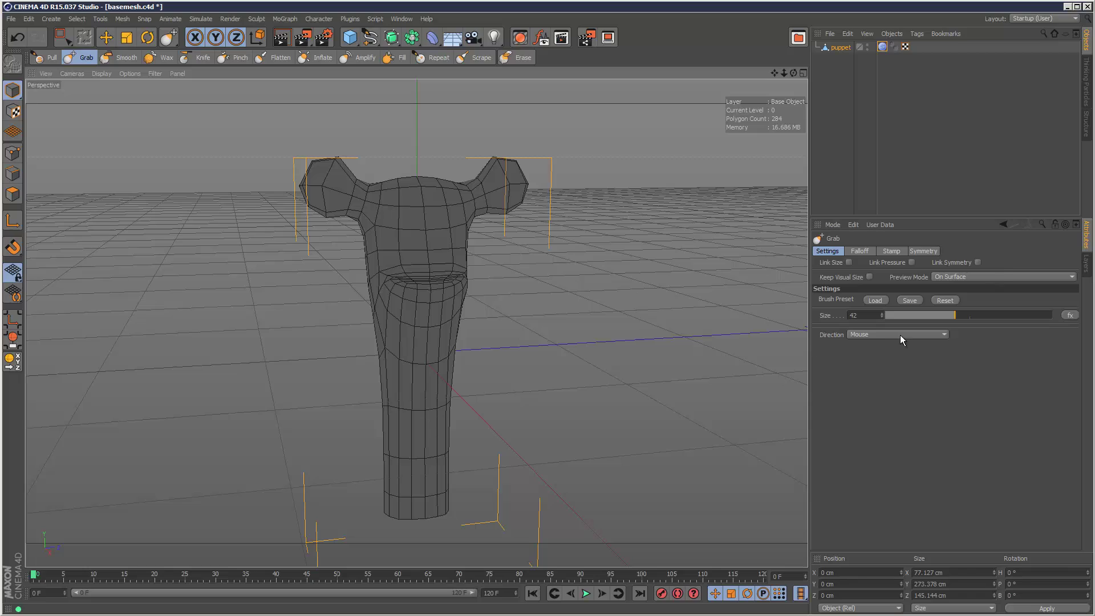
pyautogui.click(976, 263)
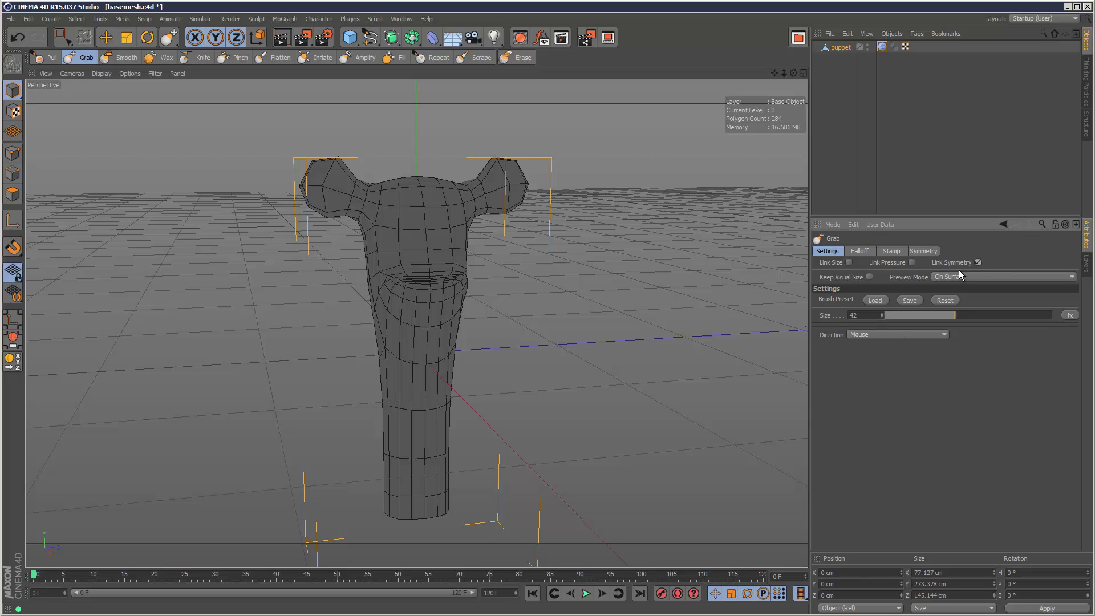
pyautogui.click(923, 252)
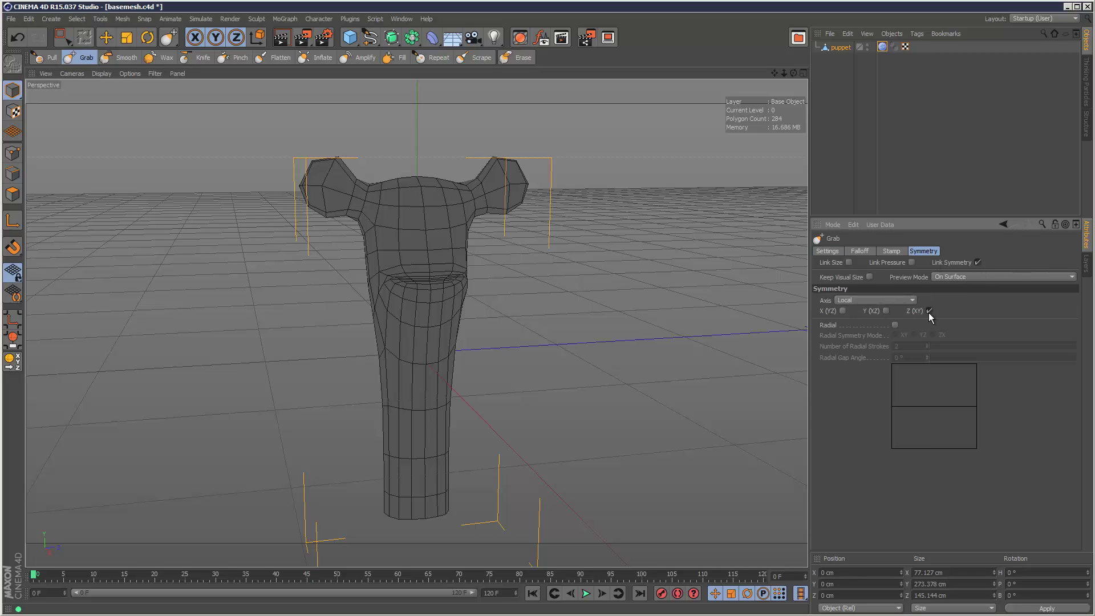
pyautogui.click(827, 251)
# Enlarge and reshape the ears symmetrically with the Grab brush and adjust where they join the head.
pyautogui.moveTo(307, 200); pyautogui.dragTo(313, 164)
pyautogui.keyDown('alt'); pyautogui.moveTo(411, 278); pyautogui.dragTo(410, 279); pyautogui.keyUp('alt')
pyautogui.moveTo(495, 220); pyautogui.dragTo(519, 215)
pyautogui.keyDown('alt'); pyautogui.moveTo(462, 186); pyautogui.dragTo(977, 317); pyautogui.keyUp('alt')
pyautogui.click(986, 315)
pyautogui.moveTo(358, 161); pyautogui.dragTo(369, 162)
# Resize the Grab brush and reshape the mouth corners and the jaw beneath them.
pyautogui.moveTo(367, 209)
pyautogui.mouseDown(button='middle')
pyautogui.moveTo(438, 266)
pyautogui.moveTo(393, 266)
pyautogui.mouseUp(button='middle')
pyautogui.keyDown('alt'); pyautogui.moveTo(416, 268); pyautogui.dragTo(518, 289); pyautogui.keyUp('alt')
pyautogui.keyDown('alt'); pyautogui.moveTo(518, 288); pyautogui.dragTo(570, 288, button='right'); pyautogui.keyUp('alt')
pyautogui.moveTo(399, 251); pyautogui.dragTo(357, 267, button='middle')
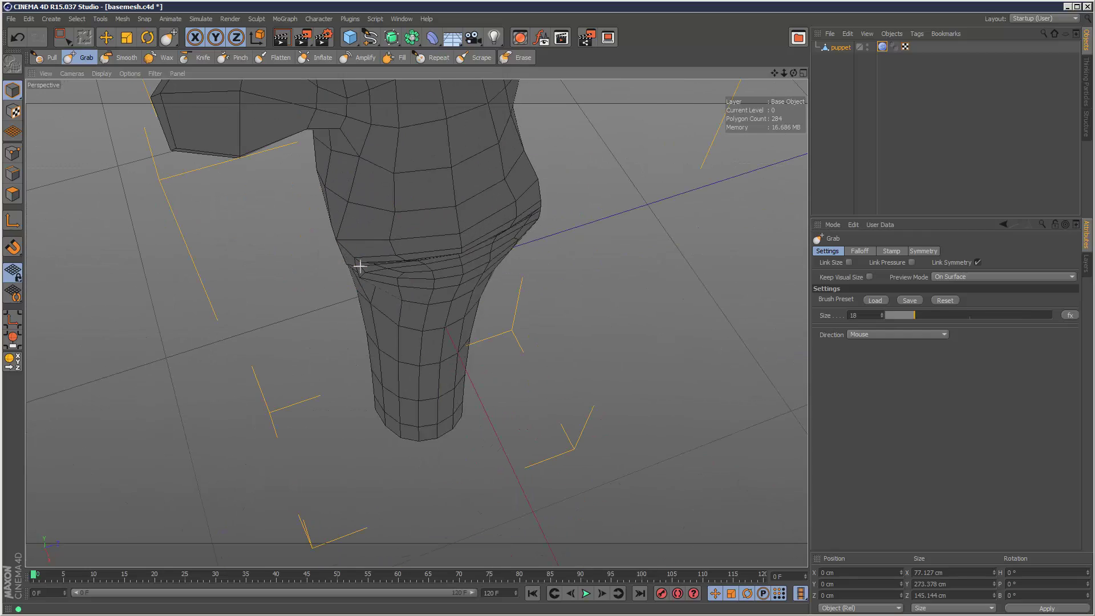
pyautogui.keyDown('alt'); pyautogui.moveTo(357, 267); pyautogui.dragTo(347, 239); pyautogui.keyUp('alt')
pyautogui.moveTo(360, 280); pyautogui.dragTo(385, 282, button='middle')
pyautogui.keyDown('alt'); pyautogui.moveTo(442, 321); pyautogui.dragTo(344, 235); pyautogui.keyUp('alt')
pyautogui.keyDown('alt'); pyautogui.moveTo(344, 235); pyautogui.dragTo(274, 228, button='right'); pyautogui.keyUp('alt')
pyautogui.keyDown('alt'); pyautogui.moveTo(416, 320); pyautogui.dragTo(736, 322); pyautogui.keyUp('alt')
pyautogui.keyDown('alt'); pyautogui.moveTo(554, 318); pyautogui.dragTo(415, 320); pyautogui.keyUp('alt')
# Show the puppet with Gouraud shading and widen the cheeks with the Grab brush at size 83.
pyautogui.press('n')
pyautogui.press('a')
pyautogui.moveTo(513, 340)
pyautogui.keyDown('alt'); pyautogui.mouseDown(button='right')
pyautogui.moveTo(472, 340)
pyautogui.moveTo(513, 340)
pyautogui.mouseUp(button='right'); pyautogui.keyUp('alt')
pyautogui.moveTo(387, 379); pyautogui.dragTo(405, 378, button='middle')
pyautogui.moveTo(421, 209)
pyautogui.keyDown('alt'); pyautogui.mouseDown()
pyautogui.moveTo(262, 204)
pyautogui.moveTo(420, 209)
pyautogui.mouseUp(); pyautogui.keyUp('alt')
pyautogui.moveTo(456, 302); pyautogui.dragTo(468, 302, button='middle')
pyautogui.moveTo(467, 302); pyautogui.dragTo(479, 305)
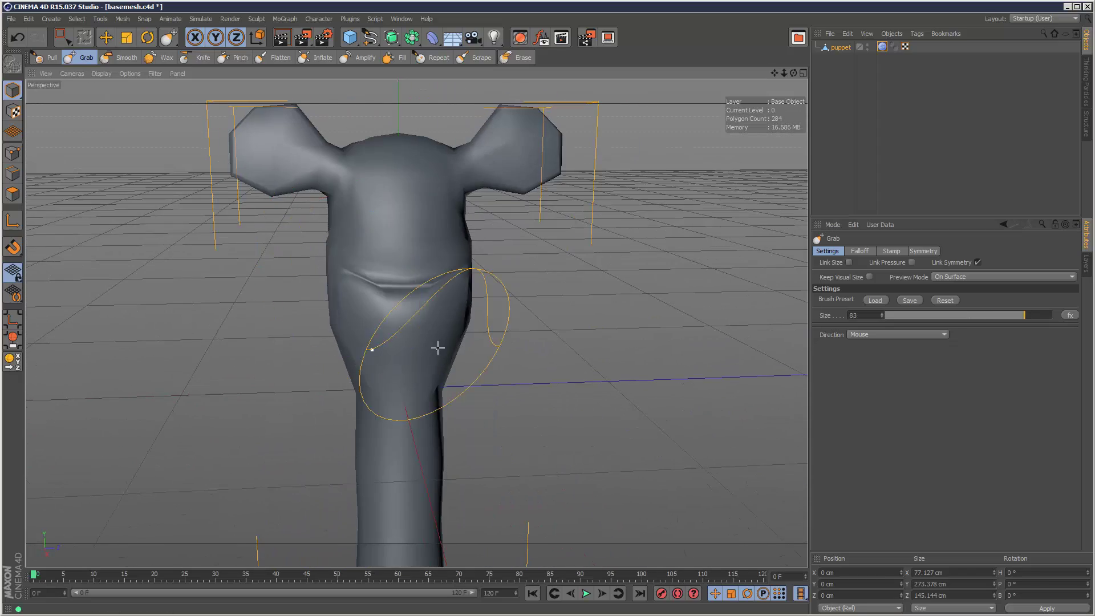
# Move the ears slightly inward and reshape the neck's sides with the Grab brush.
pyautogui.keyDown('alt'); pyautogui.moveTo(430, 212); pyautogui.dragTo(398, 212, button='right'); pyautogui.keyUp('alt')
pyautogui.keyDown('alt'); pyautogui.moveTo(398, 213); pyautogui.dragTo(408, 213); pyautogui.keyUp('alt')
pyautogui.moveTo(302, 152); pyautogui.dragTo(324, 154)
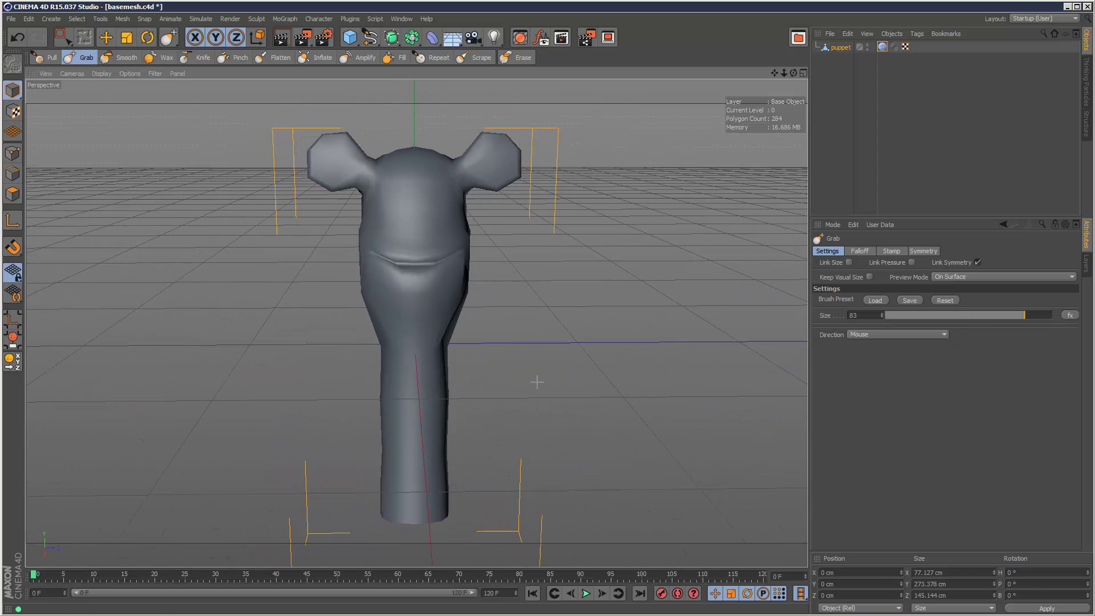
pyautogui.moveTo(447, 341); pyautogui.dragTo(445, 341)
pyautogui.moveTo(444, 401); pyautogui.dragTo(449, 450)
pyautogui.keyDown('alt'); pyautogui.moveTo(559, 341); pyautogui.dragTo(586, 342); pyautogui.keyUp('alt')
# Compare the model with the sock.png reference photo and widen the head beside the mouth.
pyautogui.hotkey('alt', 'Tab')
pyautogui.moveTo(812, 118); pyautogui.dragTo(735, 115)
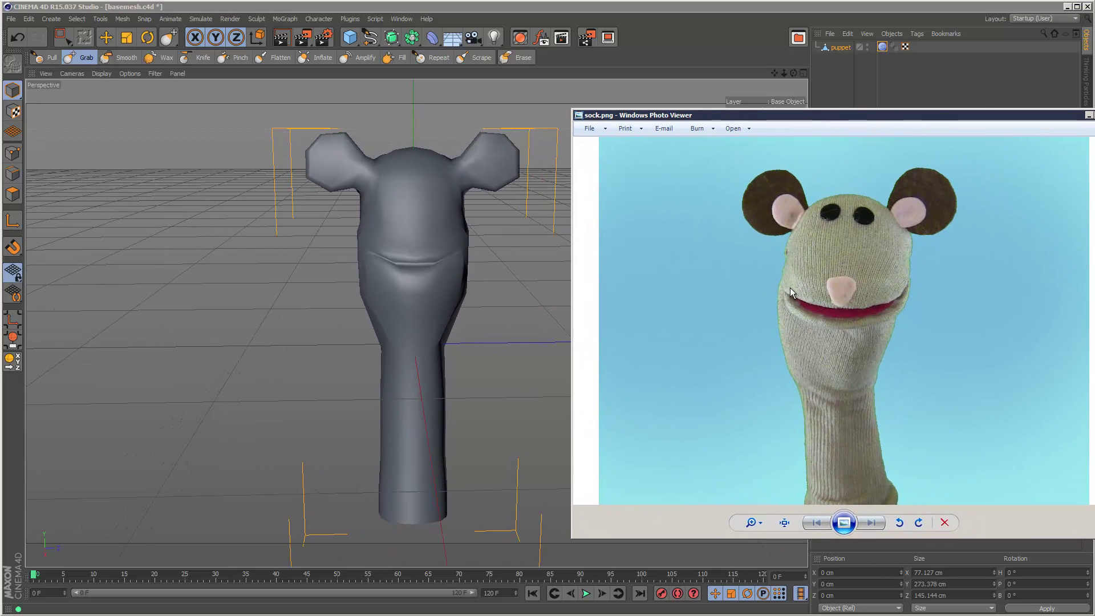
pyautogui.click(379, 228)
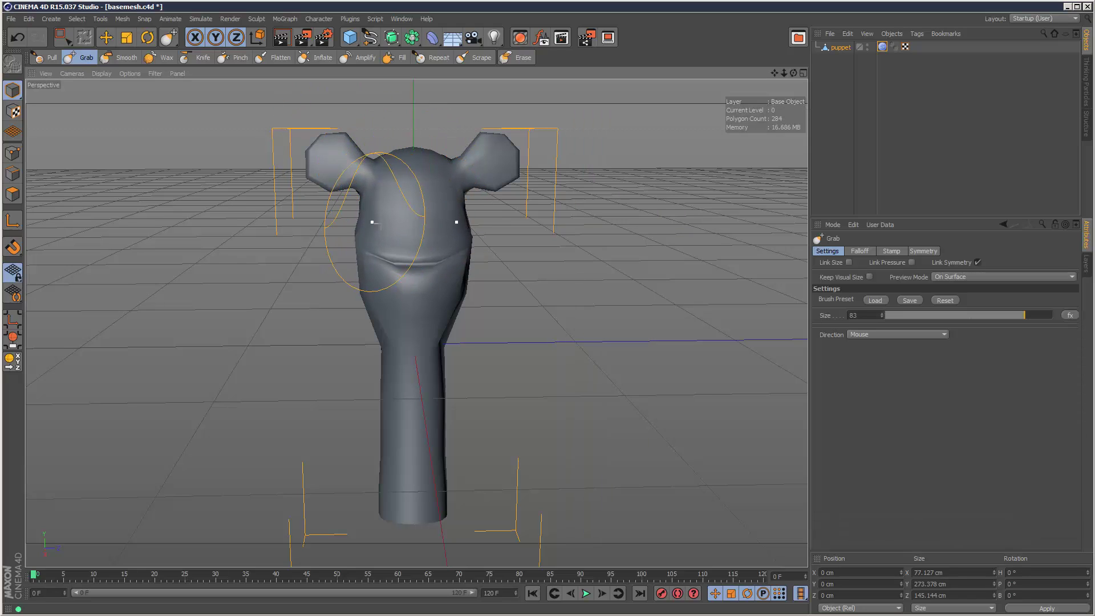
pyautogui.hotkey('alt', 'Tab')
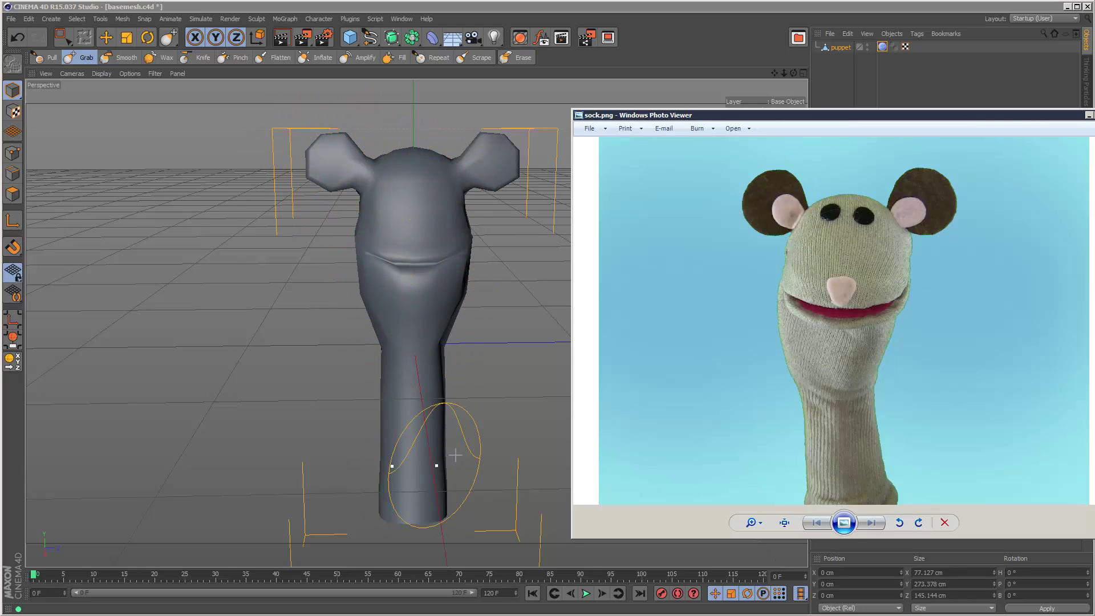
pyautogui.moveTo(665, 117); pyautogui.dragTo(1094, 119)
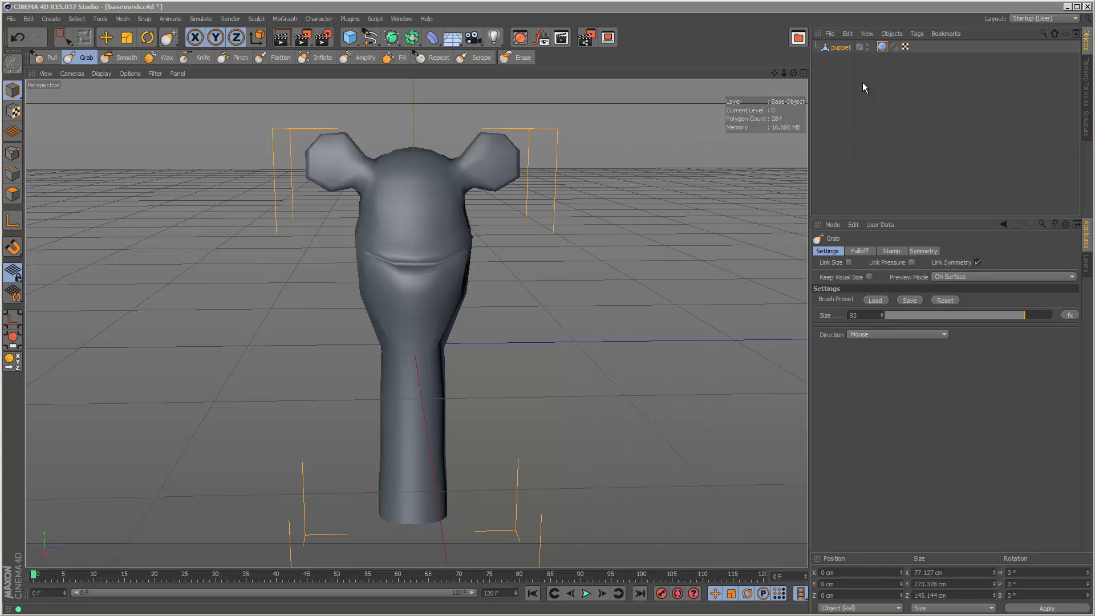
# Set the puppet's sculpt level to 2 and get the Sculpting Layers window out of the way.
pyautogui.doubleClick(882, 47)
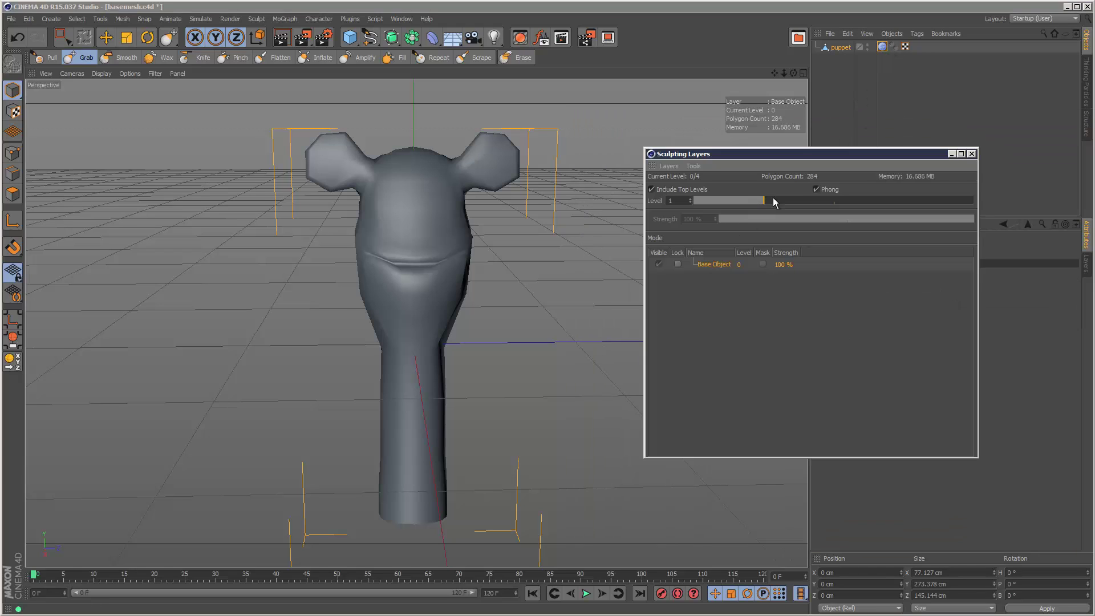
pyautogui.click(837, 199)
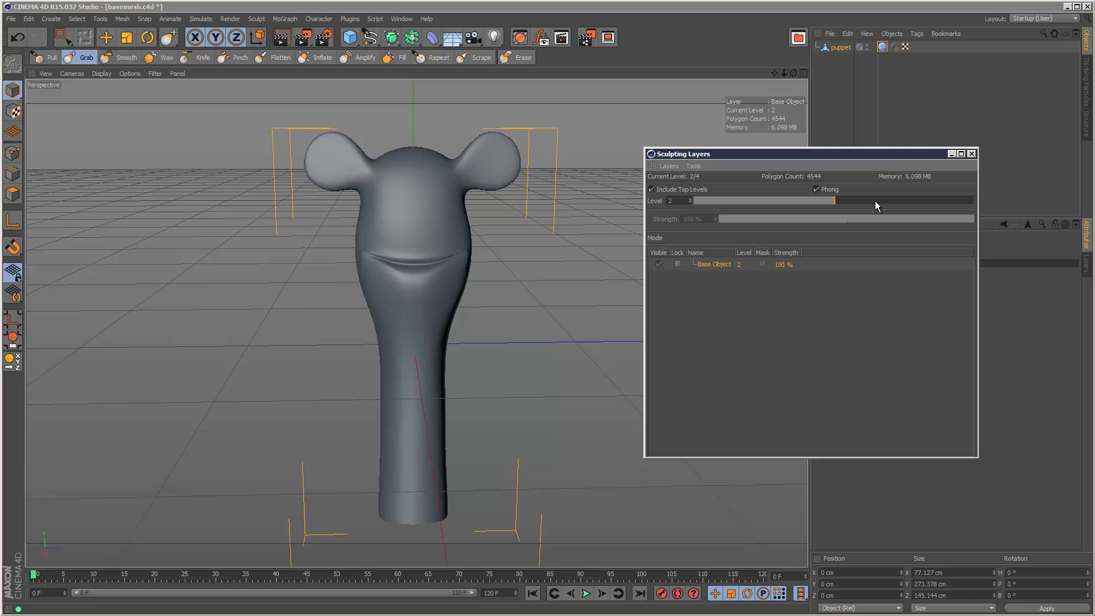
pyautogui.click(953, 154)
# Smooth the area around the mouth and build up the lips at its corners with the Pull brush.
pyautogui.keyDown('alt'); pyautogui.moveTo(406, 293); pyautogui.dragTo(473, 297); pyautogui.keyUp('alt')
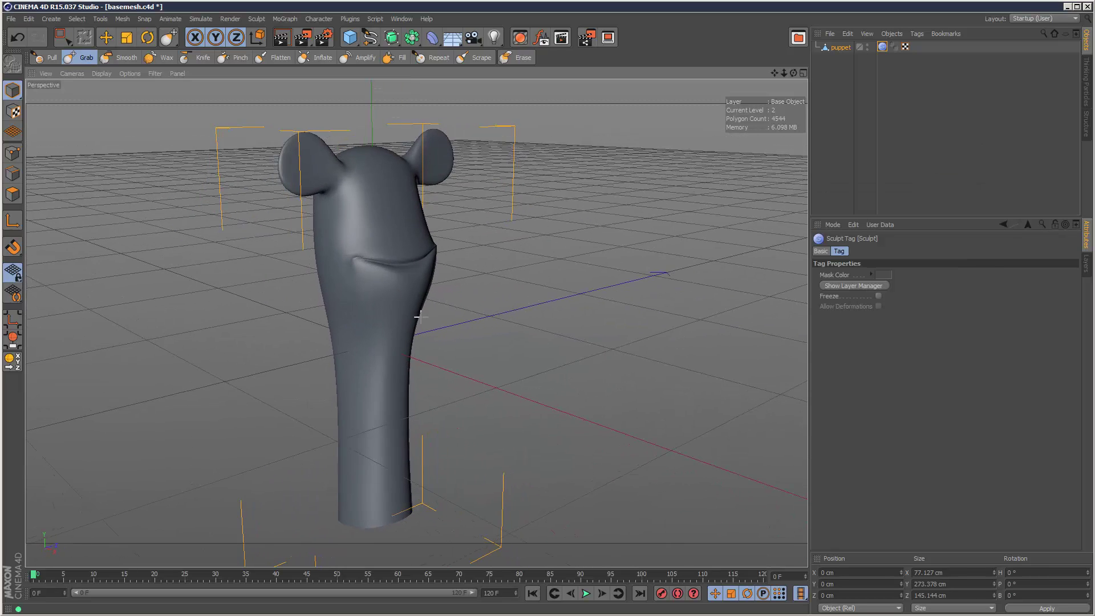
pyautogui.keyDown('alt'); pyautogui.moveTo(418, 310); pyautogui.dragTo(510, 322, button='right'); pyautogui.keyUp('alt')
pyautogui.click(121, 57)
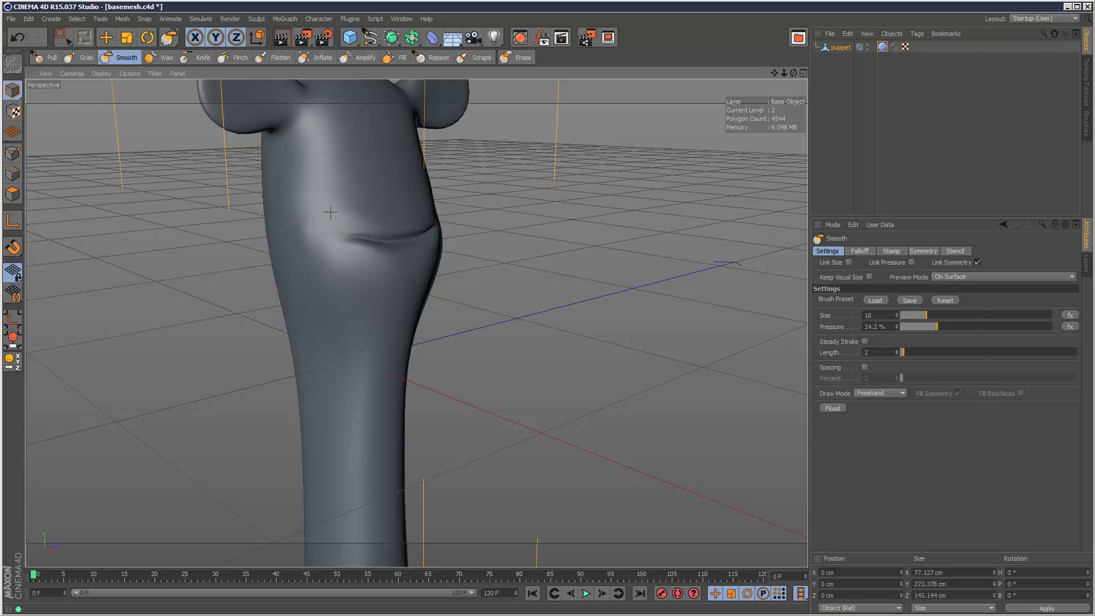
pyautogui.keyDown('alt'); pyautogui.moveTo(402, 317); pyautogui.dragTo(334, 311, button='right'); pyautogui.keyUp('alt')
pyautogui.keyDown('alt'); pyautogui.moveTo(381, 333); pyautogui.dragTo(324, 314); pyautogui.keyUp('alt')
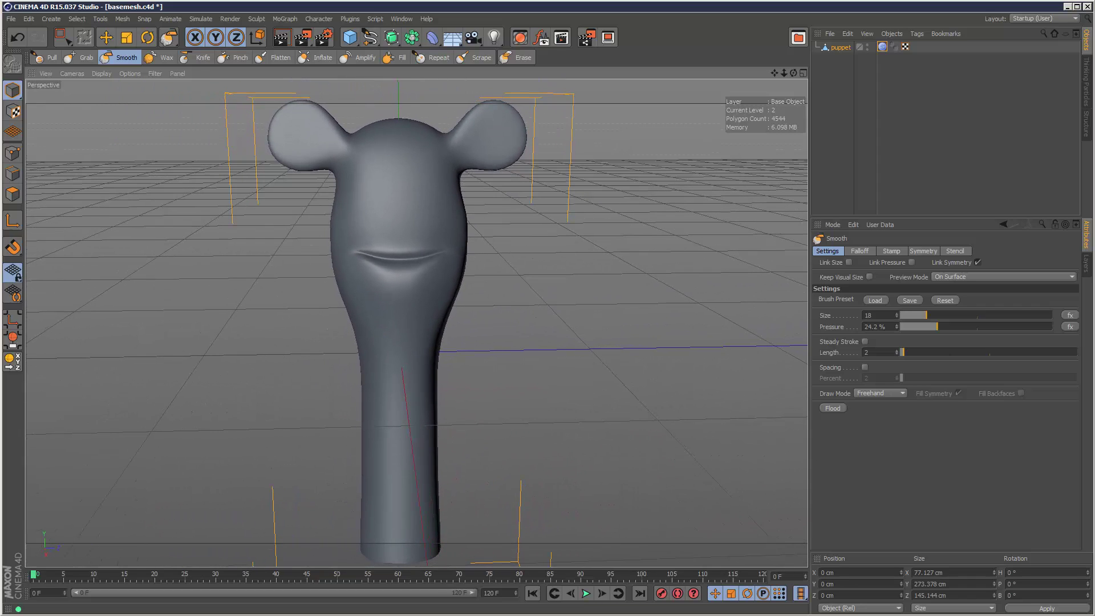
pyautogui.click(45, 58)
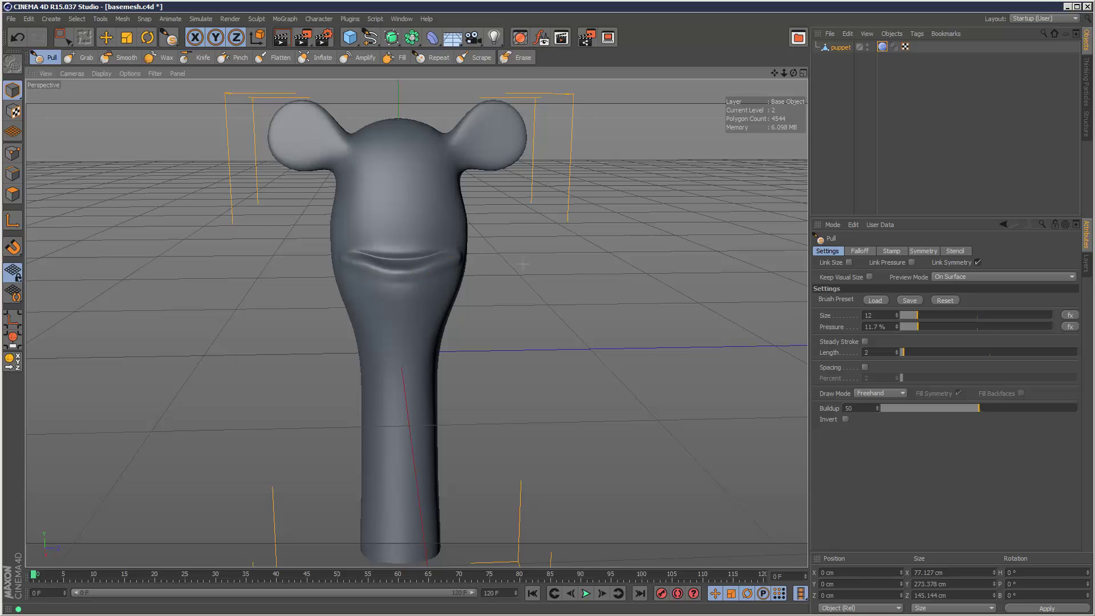
# Set the Grab brush size to 48 and stretch the mouth corners back and upward along the cheeks.
pyautogui.keyDown('alt'); pyautogui.moveTo(441, 301); pyautogui.dragTo(424, 300); pyautogui.keyUp('alt')
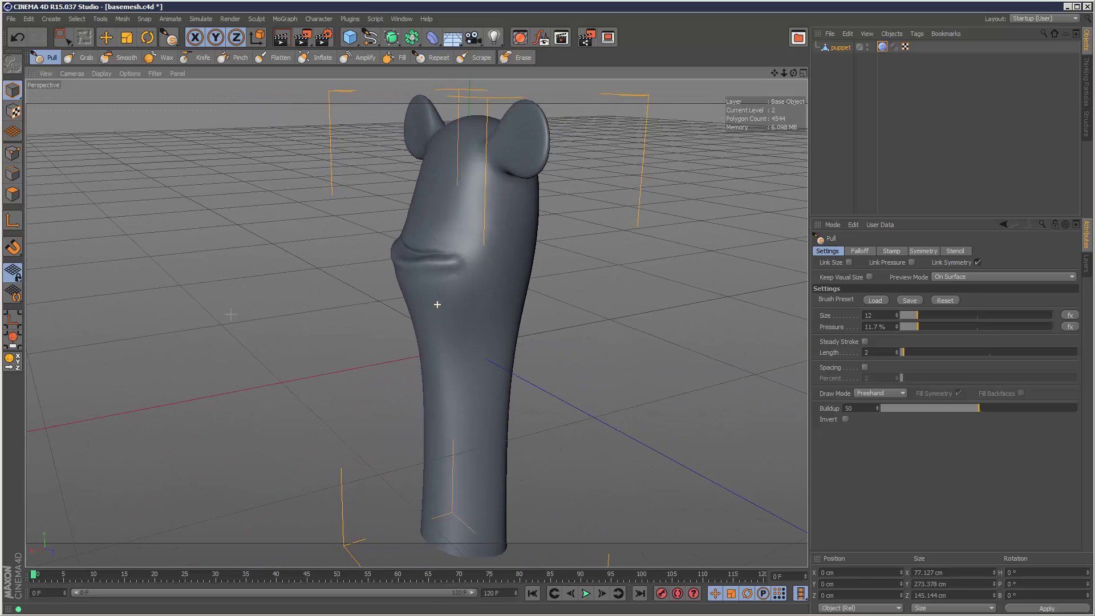
pyautogui.click(83, 57)
pyautogui.click(966, 315)
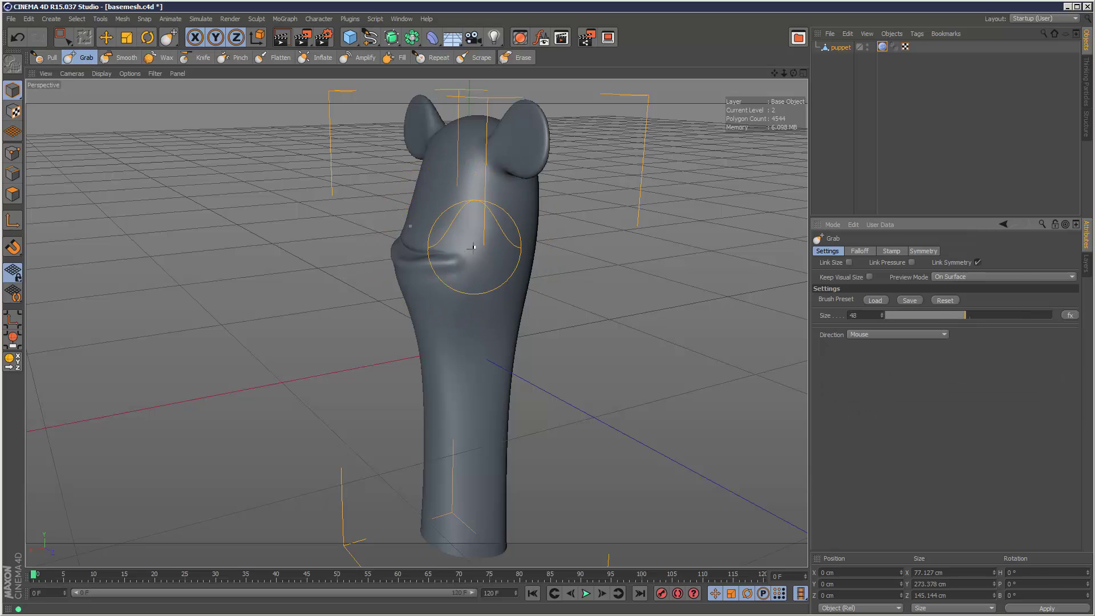
pyautogui.moveTo(454, 251); pyautogui.dragTo(511, 238)
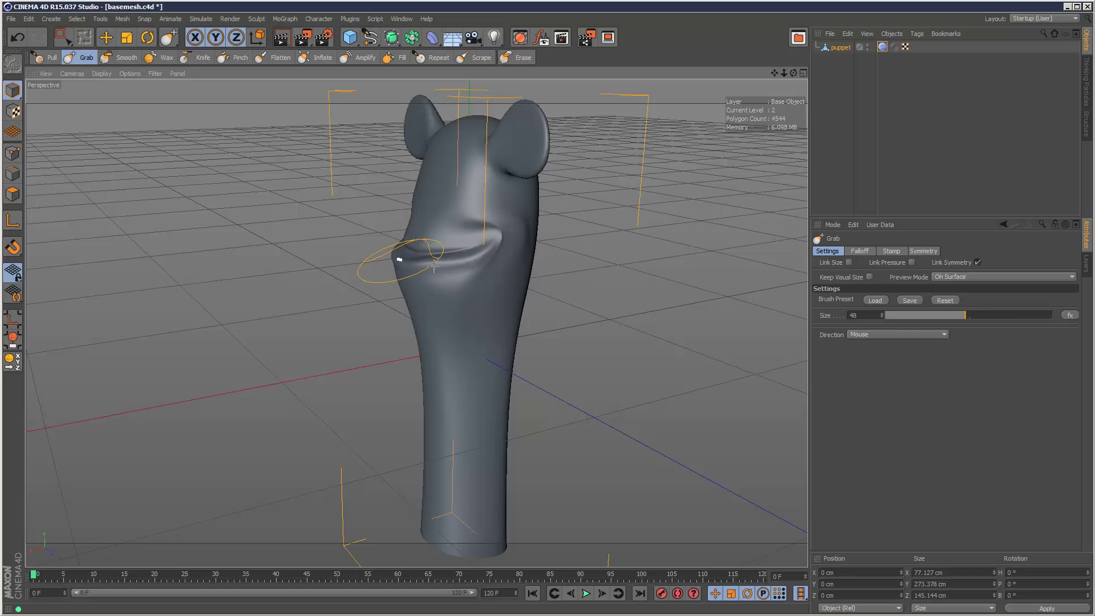
# Try to reshape the front of the lips with the Grab brush at size 59, and undo the stroke.
pyautogui.click(983, 315)
pyautogui.moveTo(398, 263); pyautogui.dragTo(401, 262)
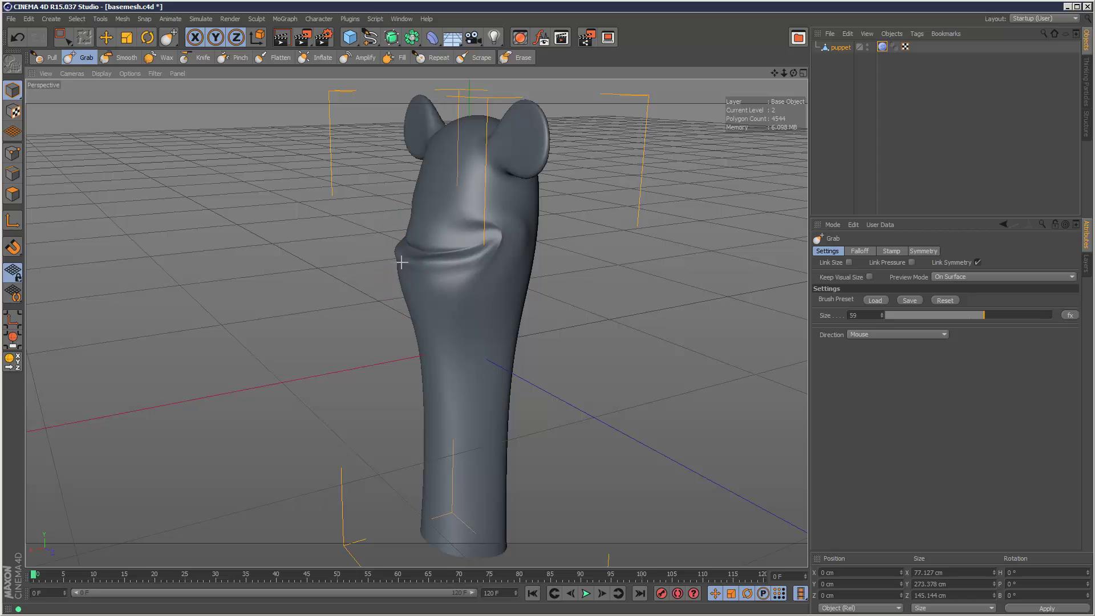
pyautogui.hotkey('ctrl', 'z')
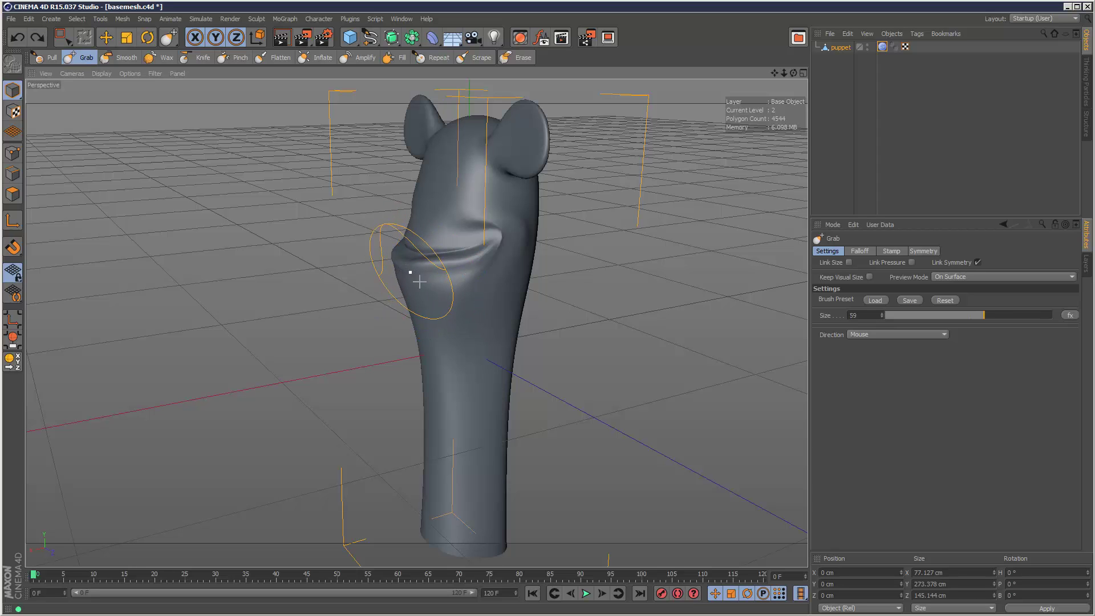
# Smooth the creases around the mouth and build up a small nose bump above it with the Pull brush.
pyautogui.keyDown('alt'); pyautogui.moveTo(464, 340); pyautogui.dragTo(448, 356); pyautogui.keyUp('alt')
pyautogui.moveTo(388, 283)
pyautogui.mouseDown()
pyautogui.moveTo(398, 296)
pyautogui.moveTo(479, 188)
pyautogui.moveTo(481, 200)
pyautogui.moveTo(461, 180)
pyautogui.moveTo(406, 298)
pyautogui.moveTo(447, 349)
pyautogui.mouseUp()
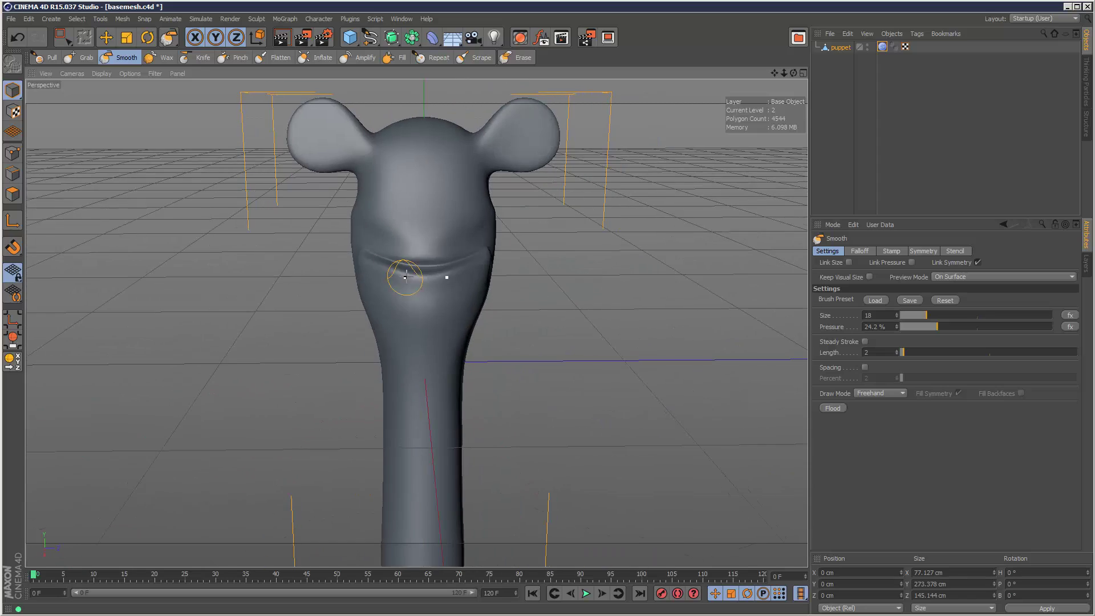
pyautogui.scroll(-2, 406, 225)
pyautogui.press('space')
pyautogui.moveTo(381, 254)
pyautogui.keyDown('alt'); pyautogui.mouseDown()
pyautogui.moveTo(391, 244)
pyautogui.moveTo(342, 198)
pyautogui.moveTo(345, 206)
pyautogui.mouseUp(); pyautogui.keyUp('alt')
pyautogui.click(120, 57)
pyautogui.keyDown('alt'); pyautogui.moveTo(416, 323); pyautogui.dragTo(442, 257); pyautogui.keyUp('alt')
pyautogui.keyDown('alt'); pyautogui.moveTo(443, 256); pyautogui.dragTo(512, 366, button='right'); pyautogui.keyUp('alt')
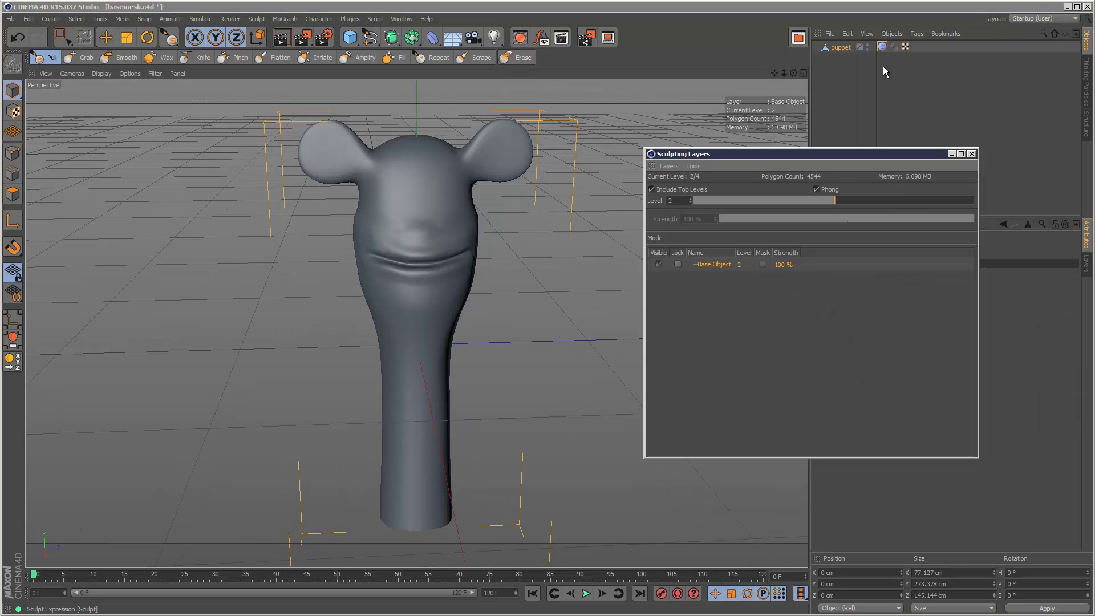
# Build up the rounded nose and add two symmetrical eye bumps above it with the Pull brush, smoothing them lightly.
pyautogui.moveTo(400, 233); pyautogui.dragTo(422, 244)
pyautogui.click(435, 171)
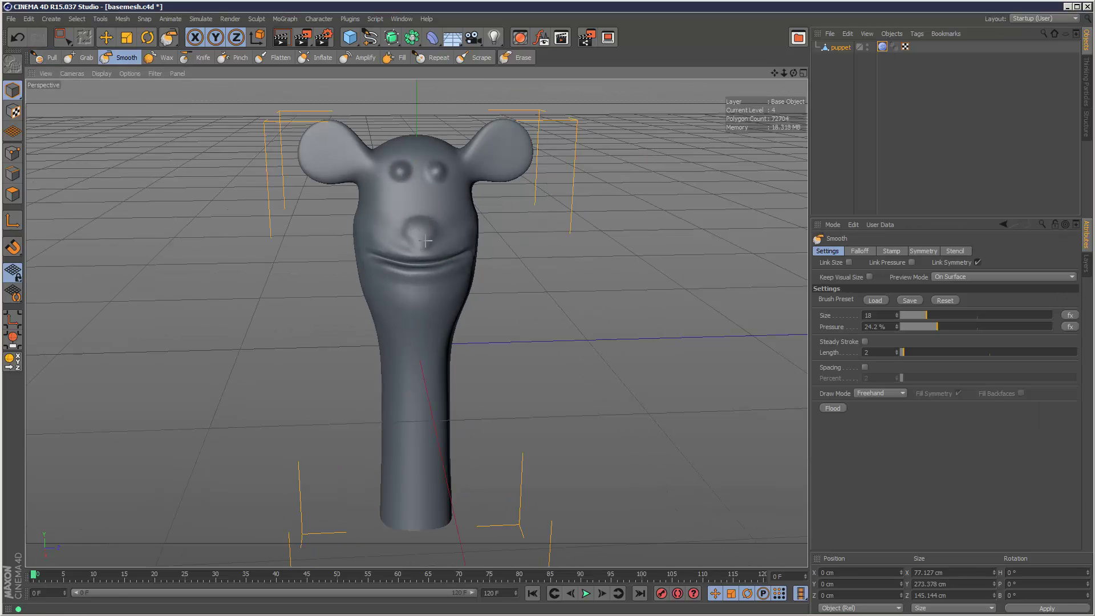
pyautogui.keyDown('shift'); pyautogui.click(436, 173); pyautogui.keyUp('shift')
pyautogui.moveTo(793, 73); pyautogui.dragTo(335, 235)
pyautogui.press('shift')
pyautogui.moveTo(576, 341)
pyautogui.keyDown('alt'); pyautogui.mouseDown()
pyautogui.moveTo(420, 318)
pyautogui.moveTo(505, 351)
pyautogui.mouseUp(); pyautogui.keyUp('alt')
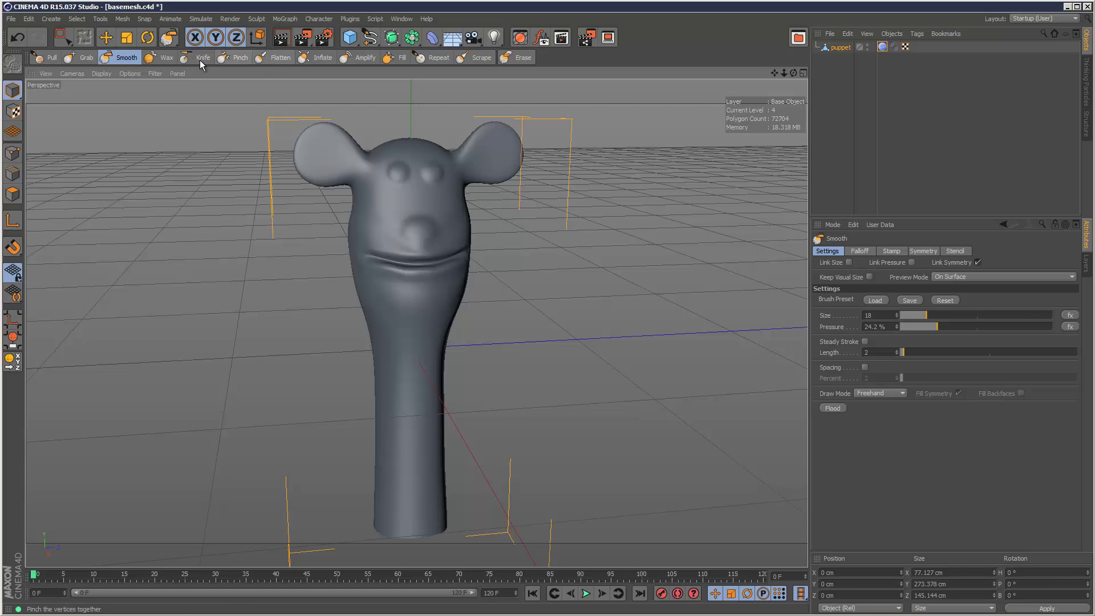
# Remove the two eye bumps with the Erase brush, then try erasing around the nose and mouth and undo that stroke.
pyautogui.click(509, 60)
pyautogui.keyDown('alt'); pyautogui.moveTo(517, 281); pyautogui.dragTo(515, 283); pyautogui.keyUp('alt')
pyautogui.hotkey('ctrl', 'z')
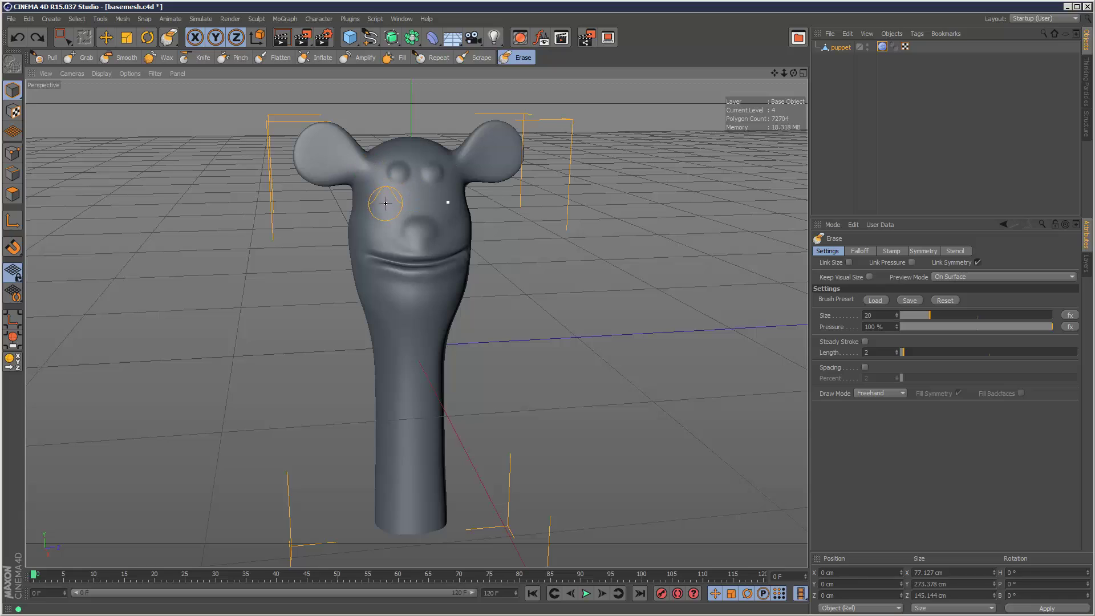
pyautogui.moveTo(425, 159)
pyautogui.mouseDown()
pyautogui.moveTo(394, 177)
pyautogui.moveTo(410, 181)
pyautogui.mouseUp()
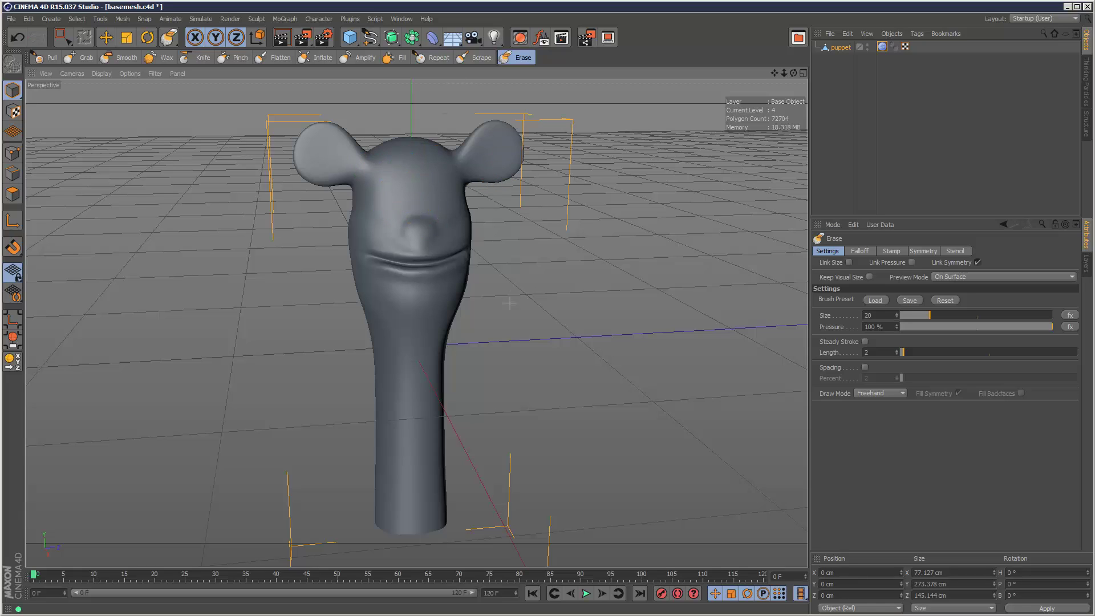
pyautogui.moveTo(369, 261); pyautogui.dragTo(423, 271)
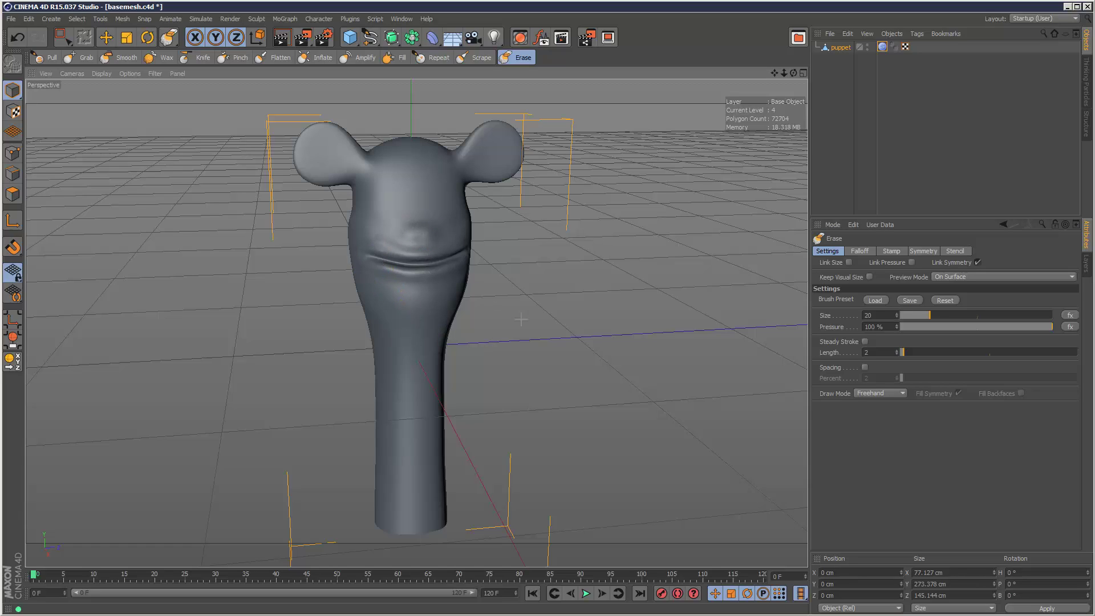
pyautogui.hotkey('ctrl', 'z')
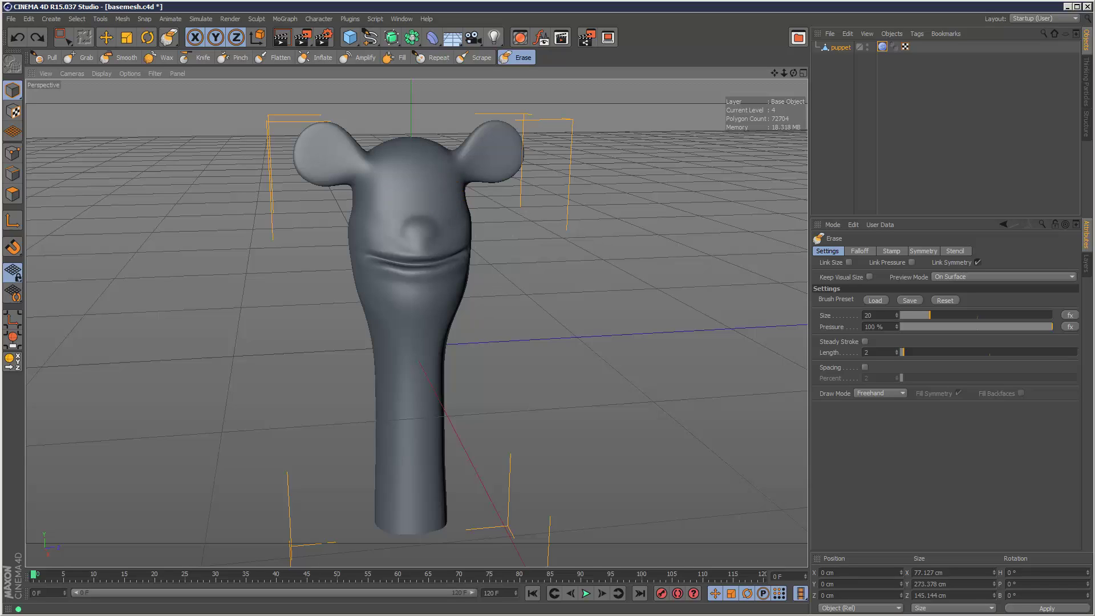
# Soften the lower lip and the crease beneath the mouth with the Smooth brush.
pyautogui.click(121, 57)
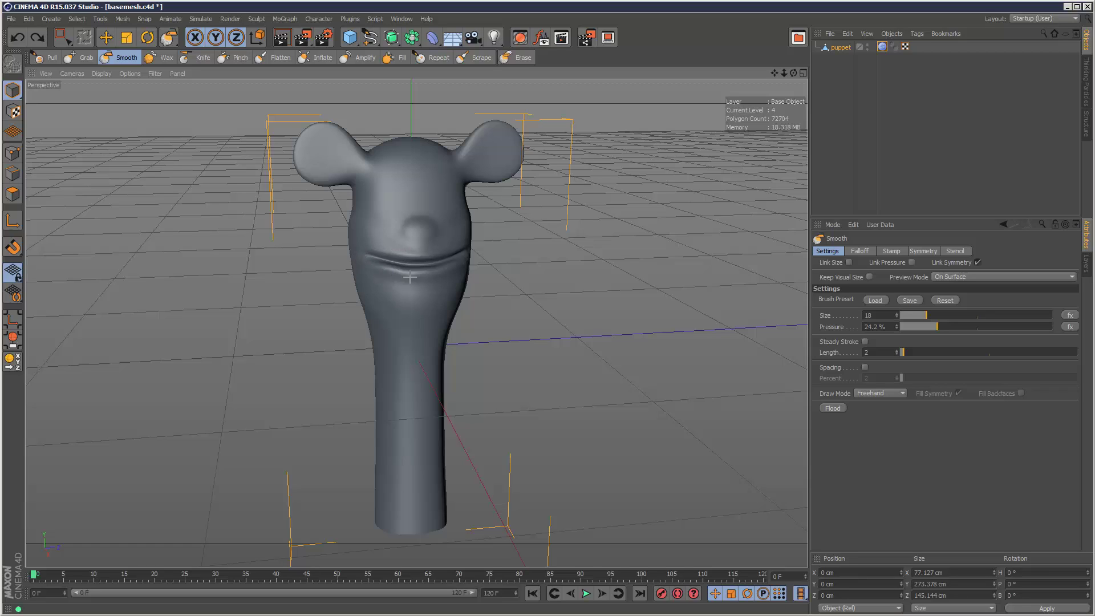
pyautogui.moveTo(398, 271)
pyautogui.mouseDown()
pyautogui.moveTo(421, 274)
pyautogui.moveTo(369, 262)
pyautogui.moveTo(450, 271)
pyautogui.mouseUp()
pyautogui.moveTo(501, 367)
pyautogui.keyDown('alt'); pyautogui.mouseDown()
pyautogui.moveTo(415, 313)
pyautogui.moveTo(483, 274)
pyautogui.mouseUp(); pyautogui.keyUp('alt')
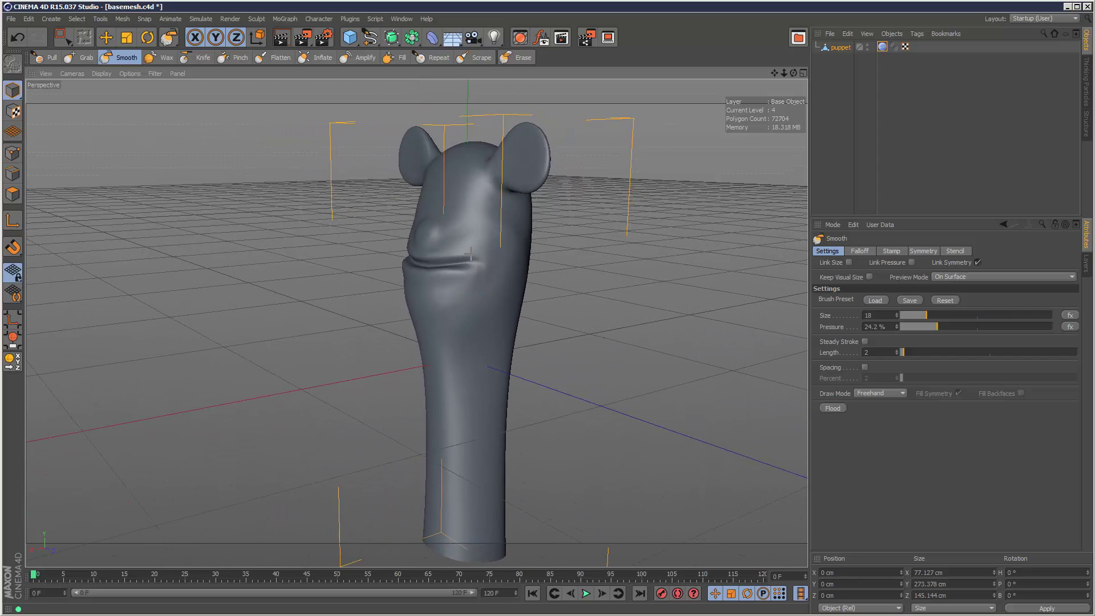
pyautogui.keyDown('alt'); pyautogui.moveTo(445, 305); pyautogui.dragTo(626, 369); pyautogui.keyUp('alt')
# Sculpt two small symmetrical eye bumps close together on the forehead above the nose with the Pull brush.
pyautogui.click(51, 58)
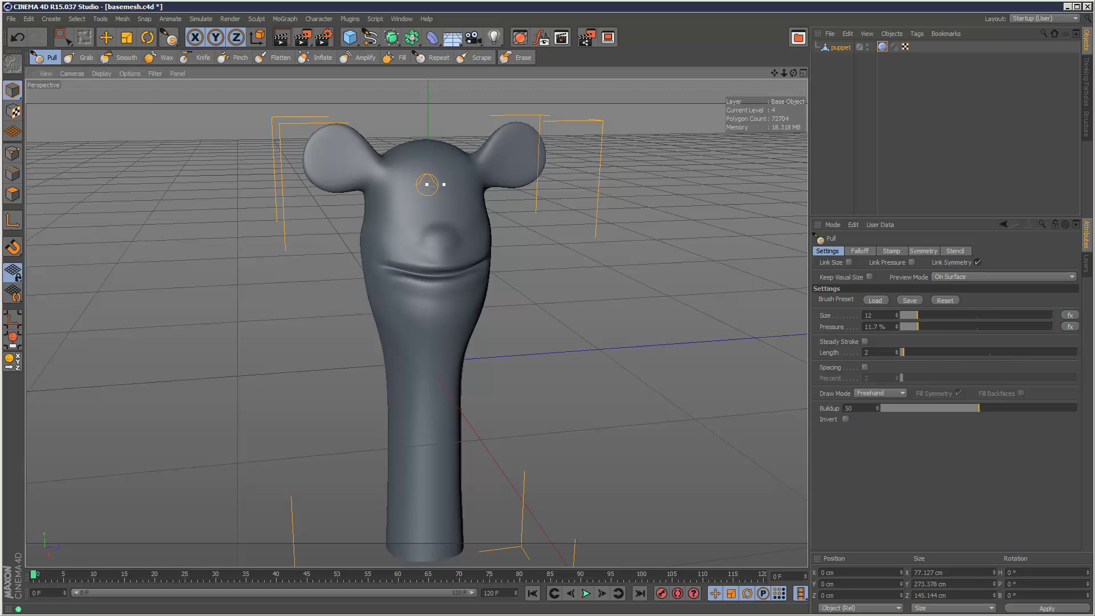
pyautogui.moveTo(418, 179); pyautogui.dragTo(413, 180)
pyautogui.moveTo(486, 273)
pyautogui.keyDown('alt'); pyautogui.mouseDown()
pyautogui.moveTo(501, 312)
pyautogui.moveTo(491, 322)
pyautogui.moveTo(593, 311)
pyautogui.moveTo(507, 314)
pyautogui.mouseUp(); pyautogui.keyUp('alt')
pyautogui.keyDown('alt'); pyautogui.moveTo(416, 323); pyautogui.dragTo(560, 366); pyautogui.keyUp('alt')
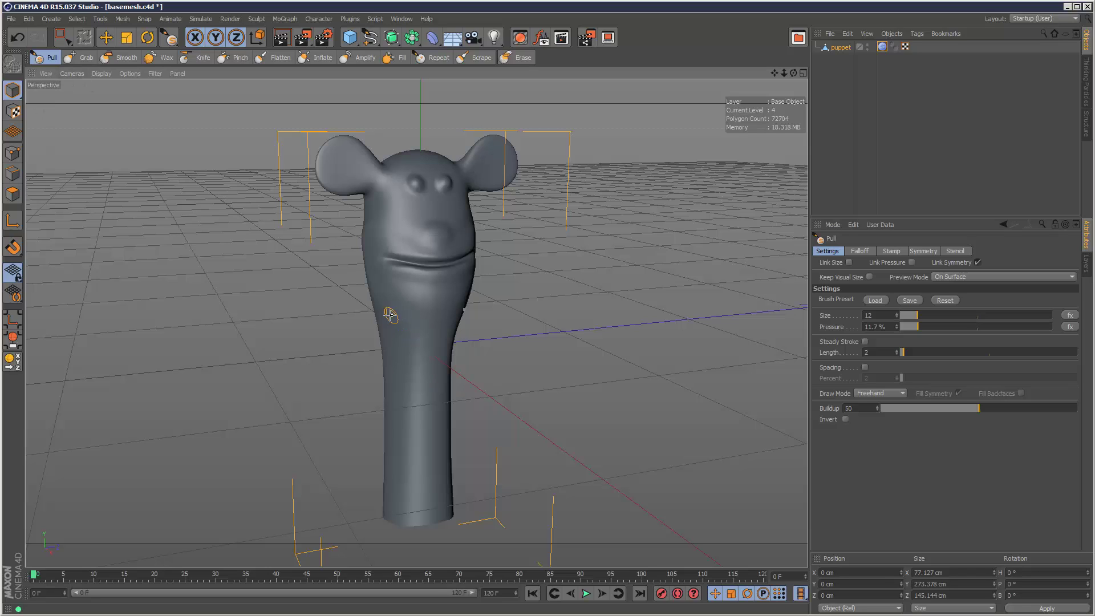
# Pull horizontal folds across the front of the neck below the chin, and soften them with the Smooth brush at size 35.
pyautogui.hotkey('ctrl', 'z')
pyautogui.moveTo(425, 327)
pyautogui.mouseDown()
pyautogui.moveTo(422, 345)
pyautogui.moveTo(448, 346)
pyautogui.moveTo(422, 367)
pyautogui.mouseUp()
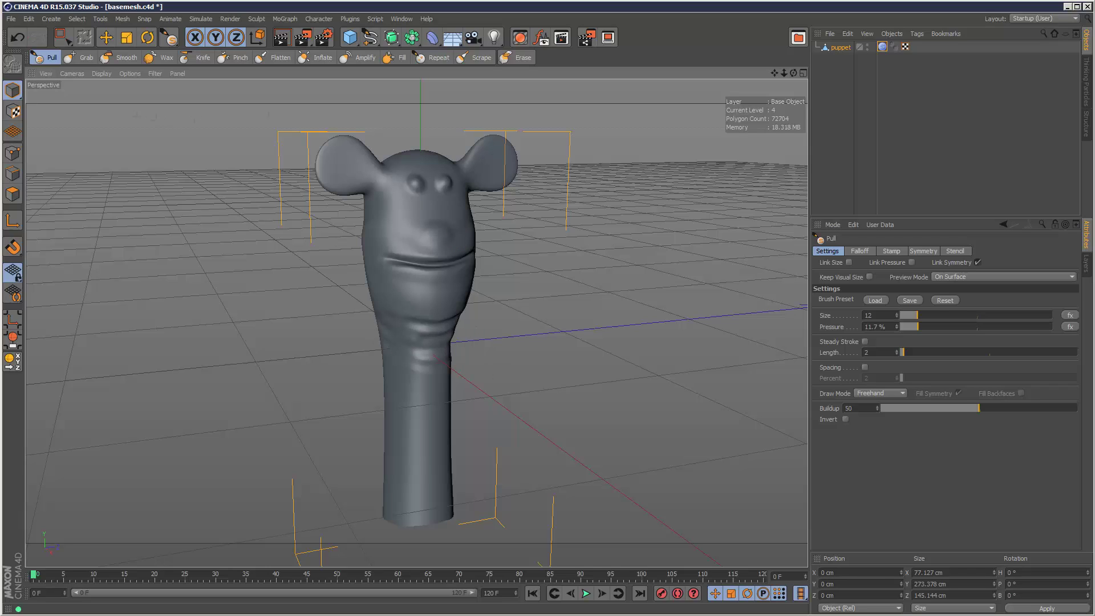
pyautogui.click(121, 57)
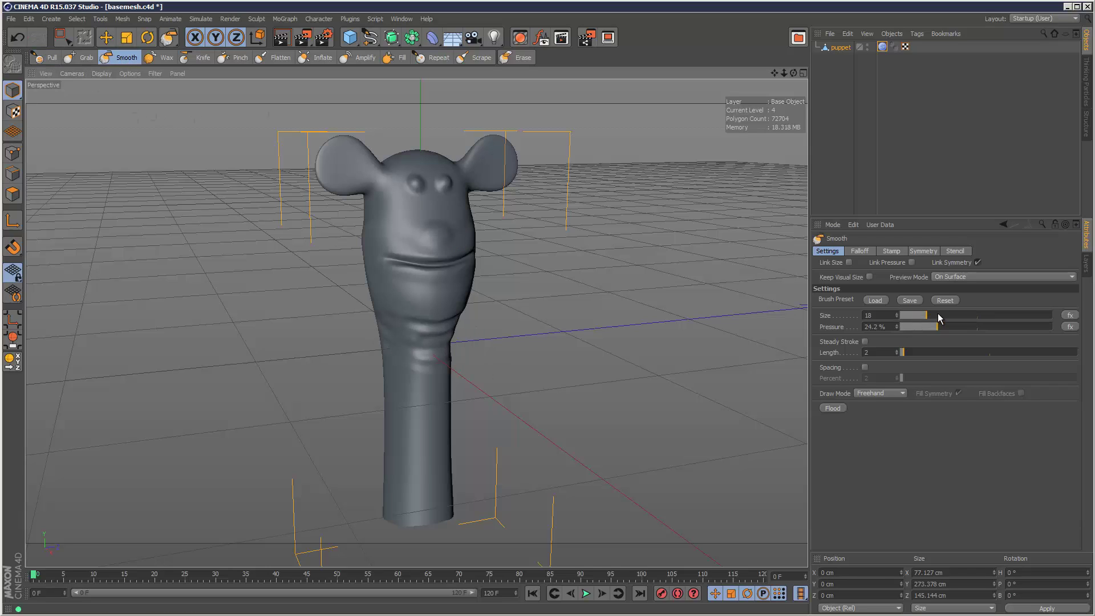
pyautogui.moveTo(418, 321)
pyautogui.mouseDown()
pyautogui.moveTo(383, 317)
pyautogui.moveTo(430, 317)
pyautogui.moveTo(442, 340)
pyautogui.mouseUp()
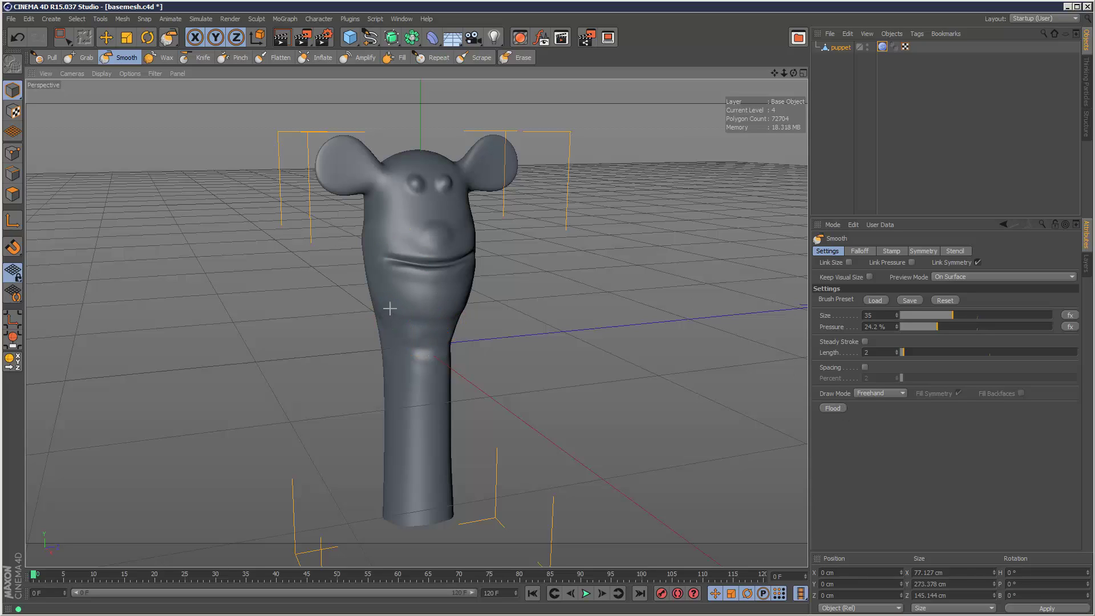
# Flood the whole puppet mesh with the Smooth brush, repeating it with size 61 and pressure 74.9%.
pyautogui.click(833, 407)
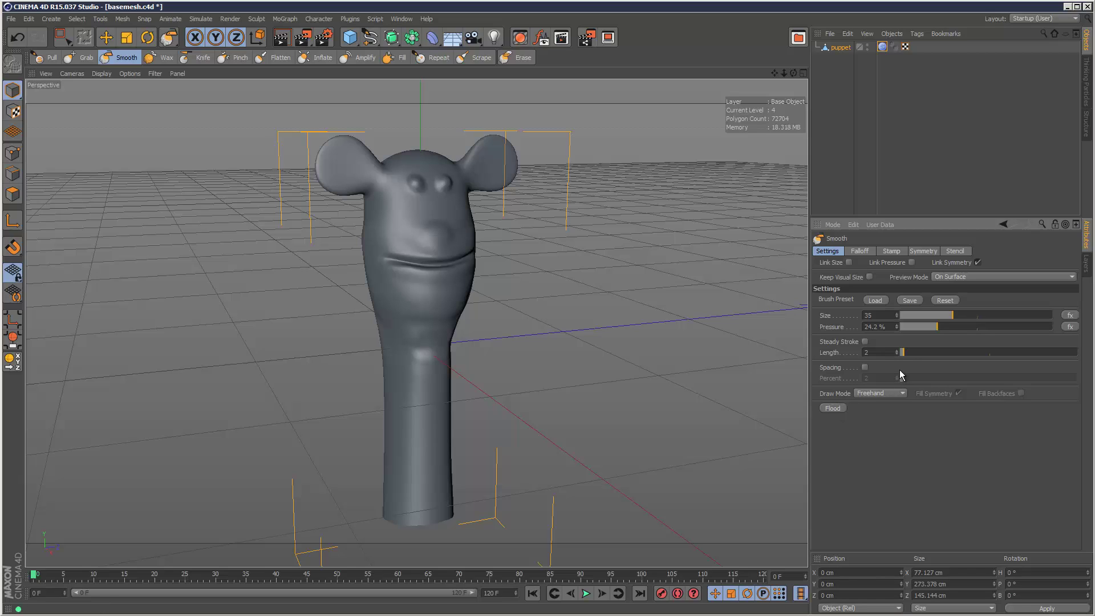
pyautogui.moveTo(952, 329); pyautogui.dragTo(987, 328)
pyautogui.click(837, 407)
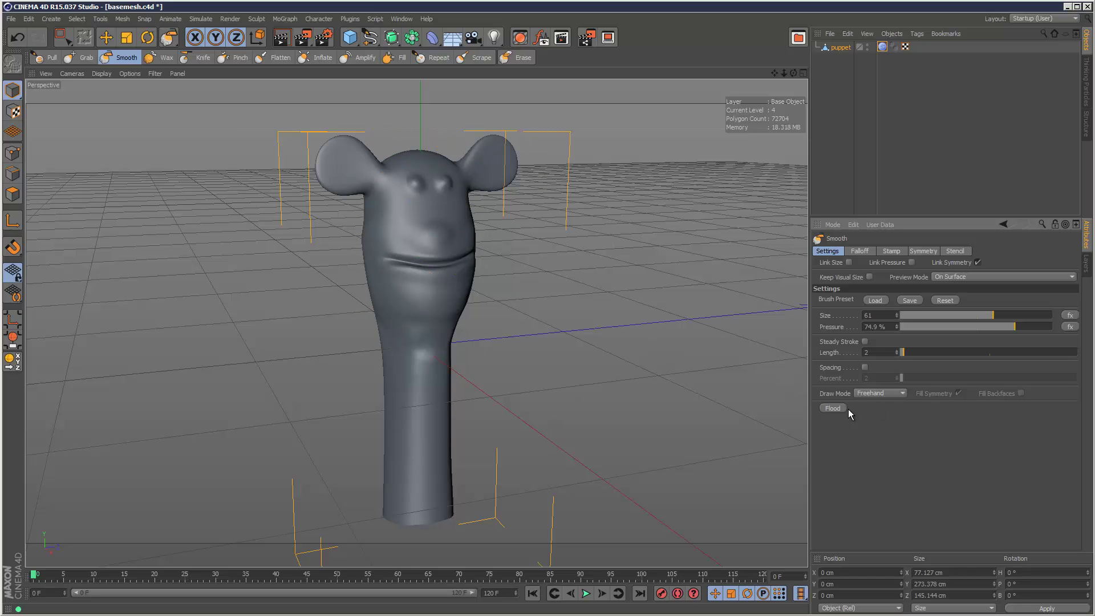
pyautogui.click(833, 408)
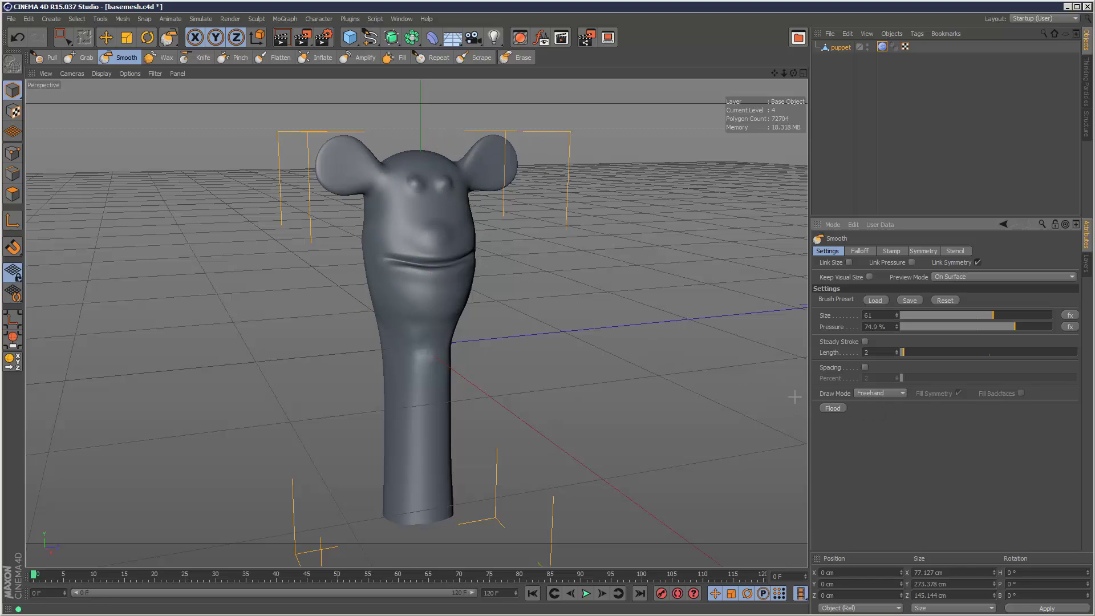